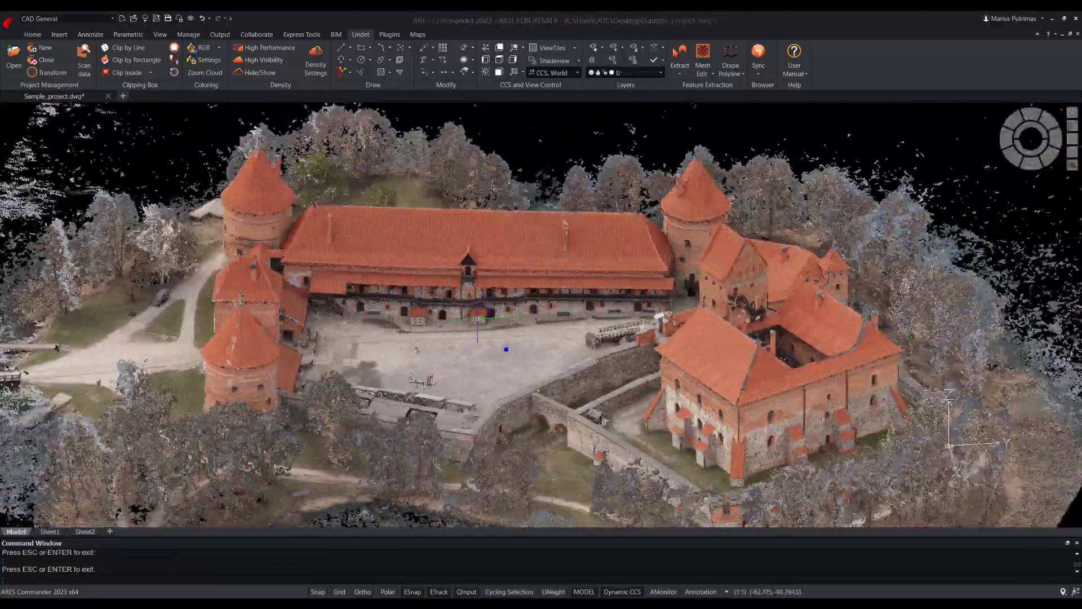
shift+middle_drag(478, 319, 650, 297)
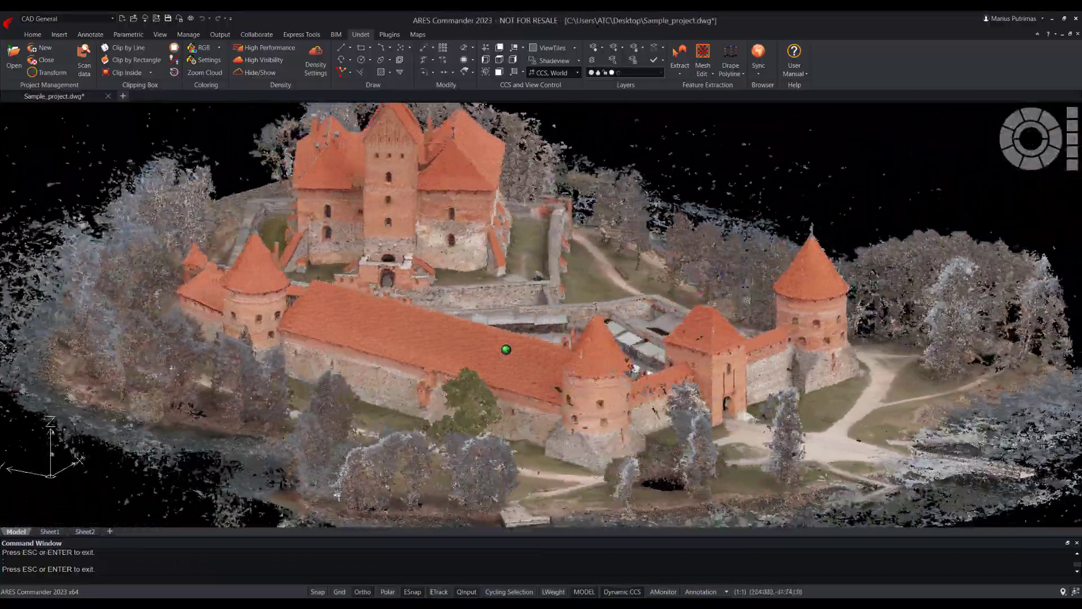
shift+middle_drag(716, 299, 417, 322)
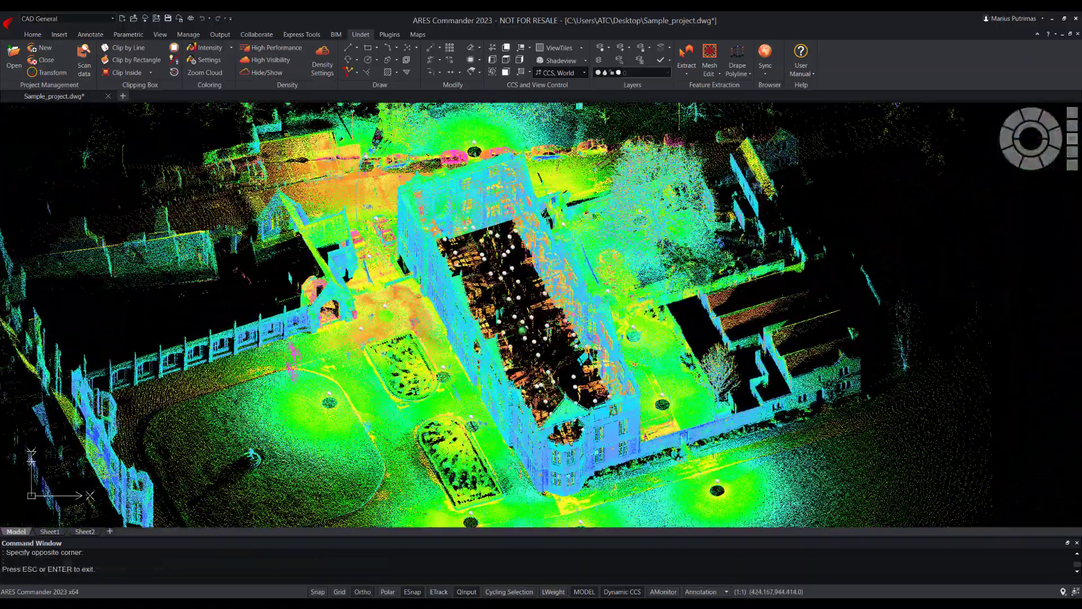
Open the scan data list, show the Ground floor scan group and hide the External group
click(83, 66)
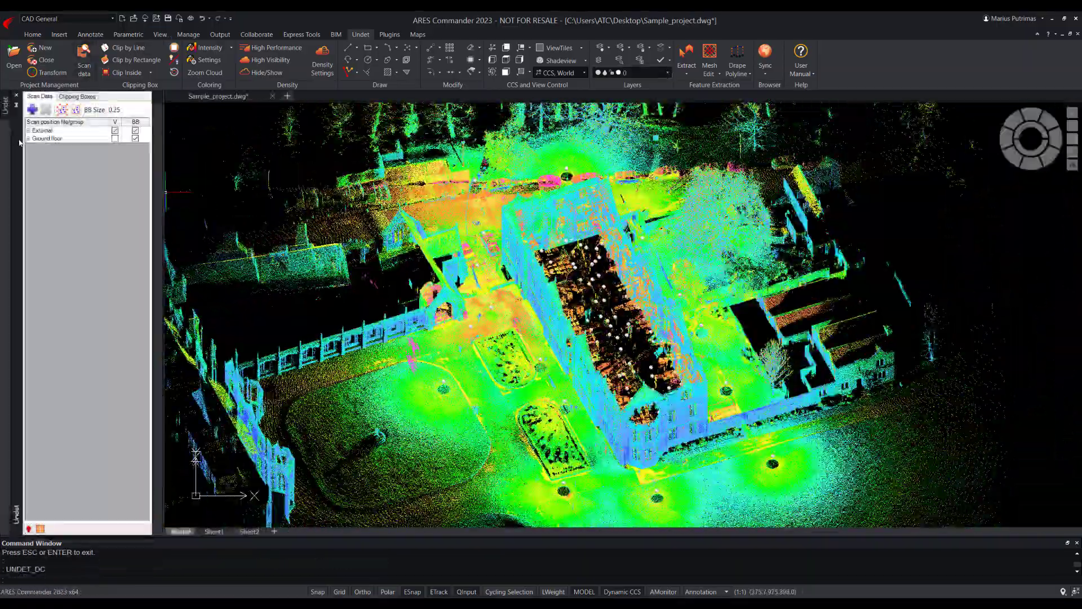
click(114, 138)
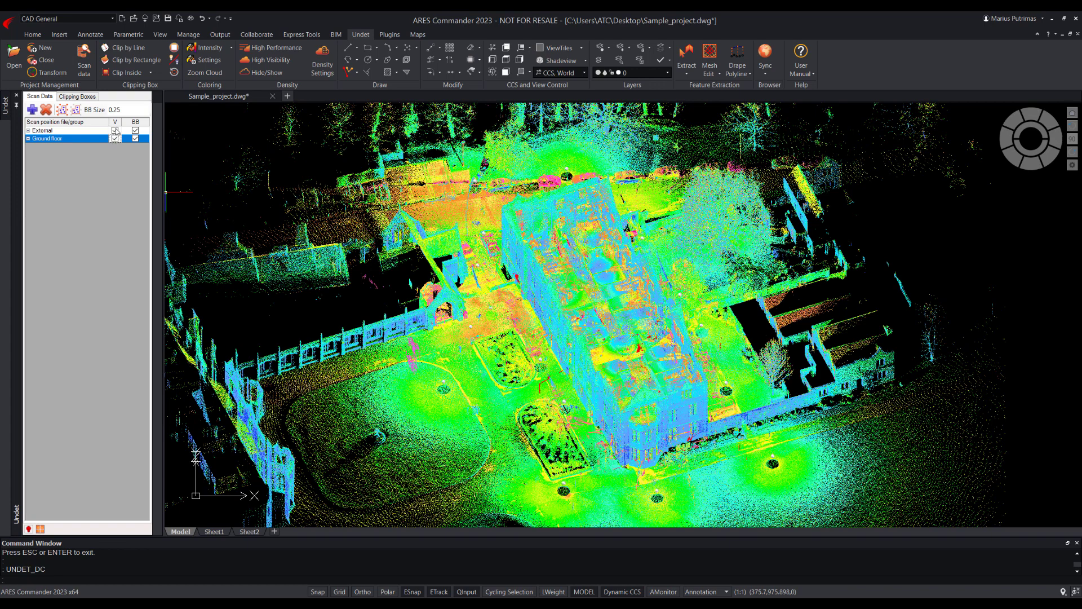
click(115, 130)
Hide the individual scan positions Ground_004_1 through Ground_042_1 within the Ground floor group
click(28, 138)
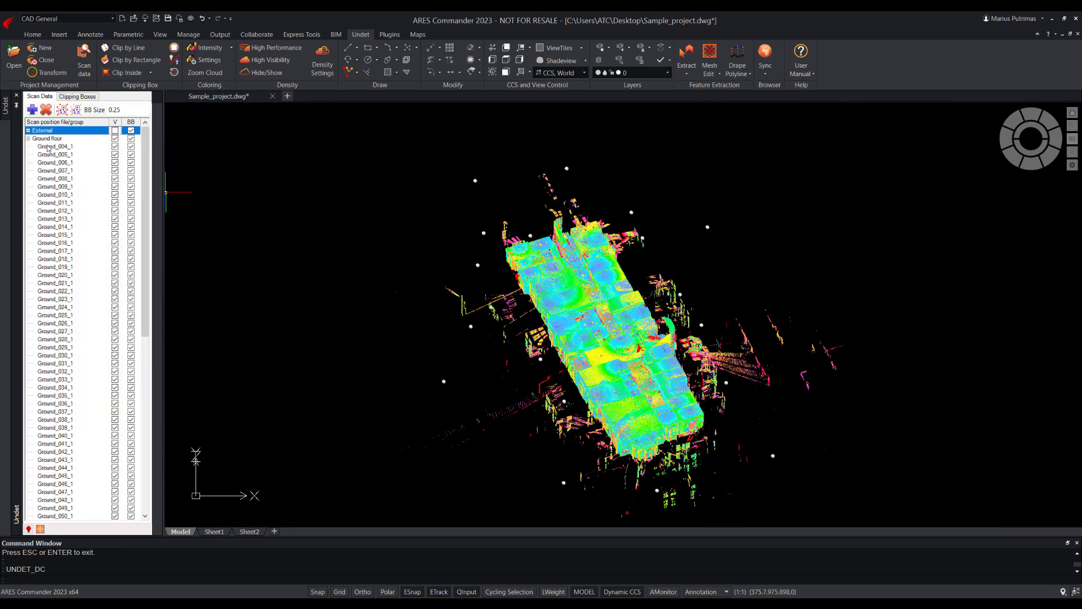
click(48, 147)
shift+click(140, 454)
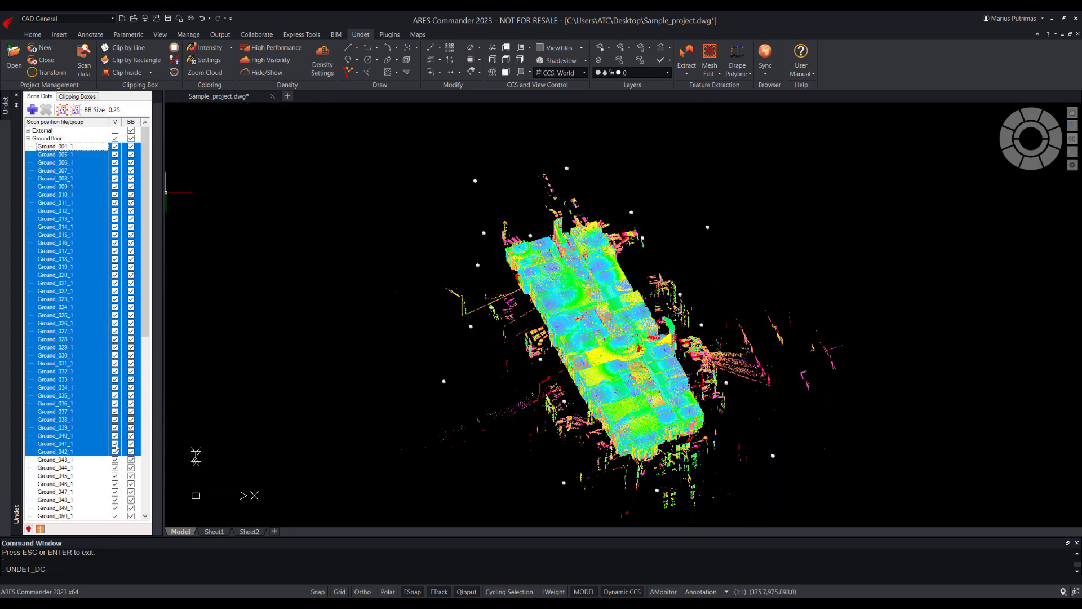
click(115, 444)
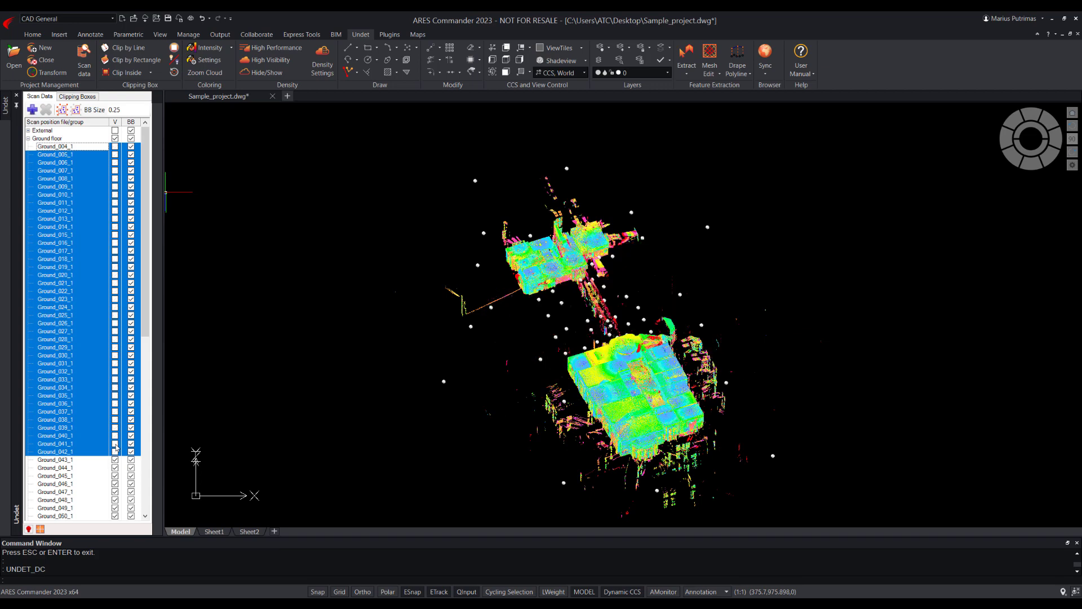
Show the External scans again with the Ground floor group hidden, viewing the building from a low angle
click(28, 138)
click(115, 131)
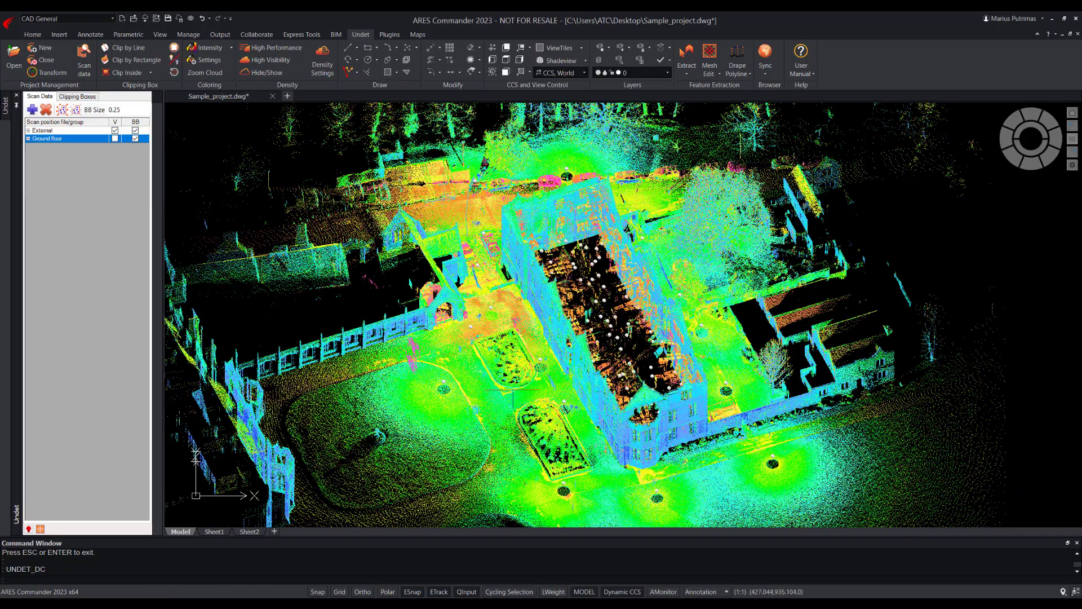
shift+middle_drag(509, 399, 553, 313)
scroll(553, 313, up, 3)
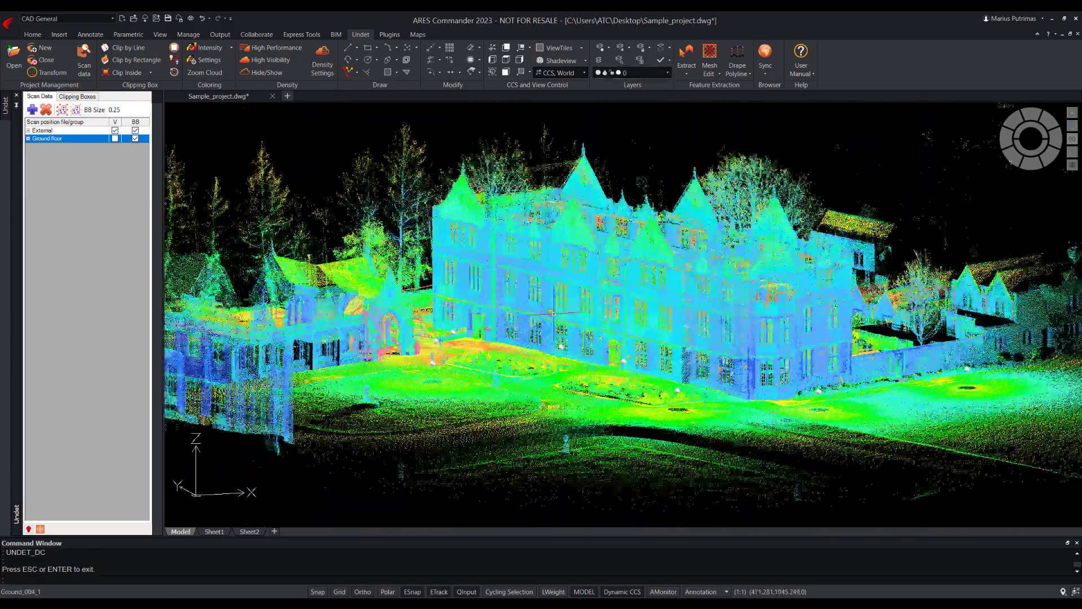
Preview the point cloud in RGB and Z coloring and return it to Intensity coloring
click(231, 47)
click(219, 67)
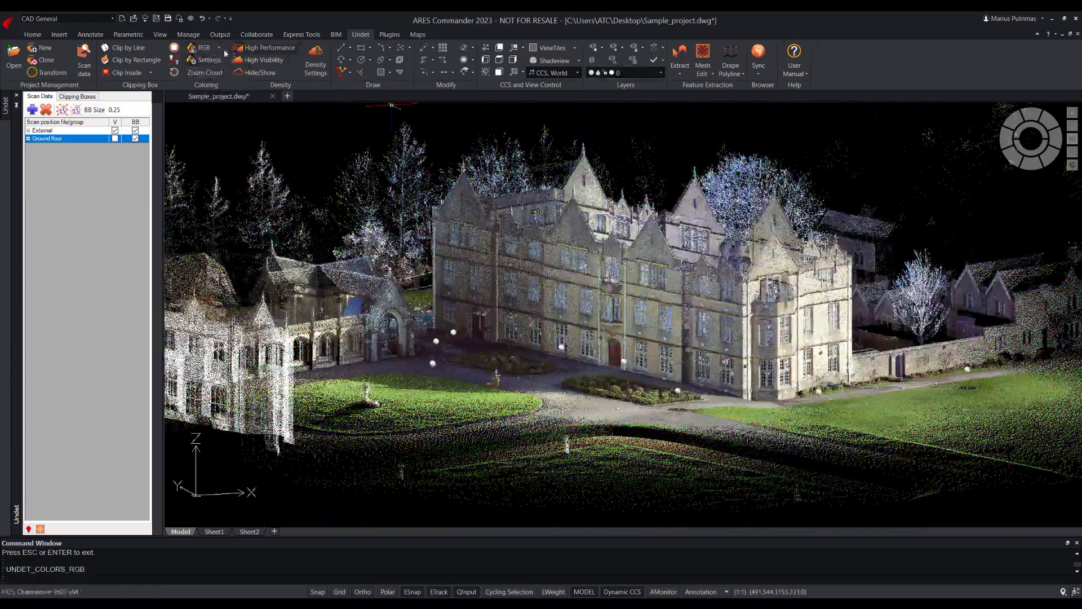
click(220, 49)
click(211, 96)
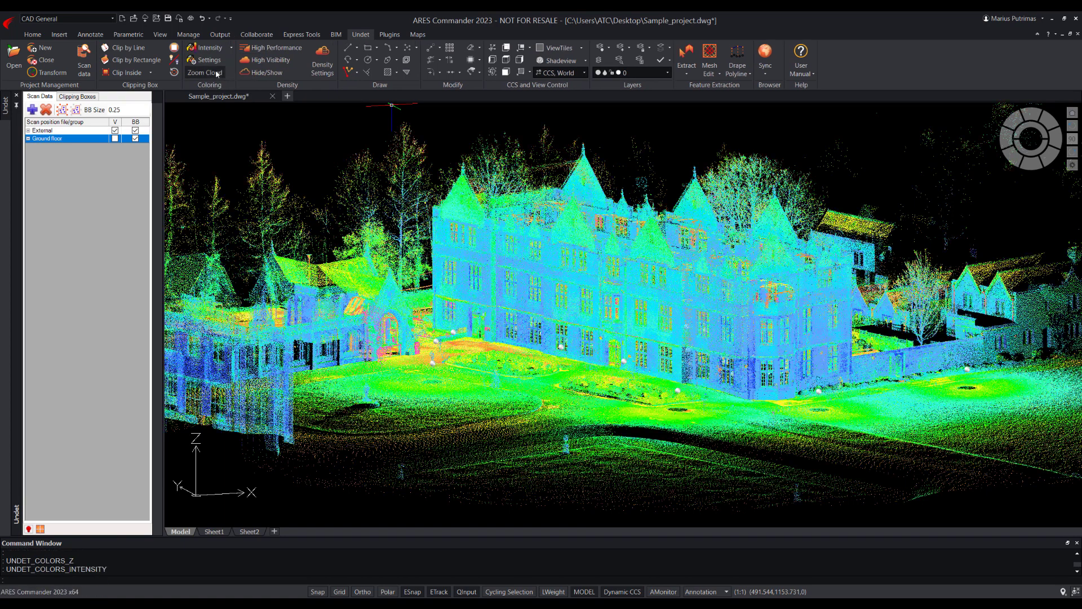
Set the point size to 2 in the Intensity coloring settings
click(206, 60)
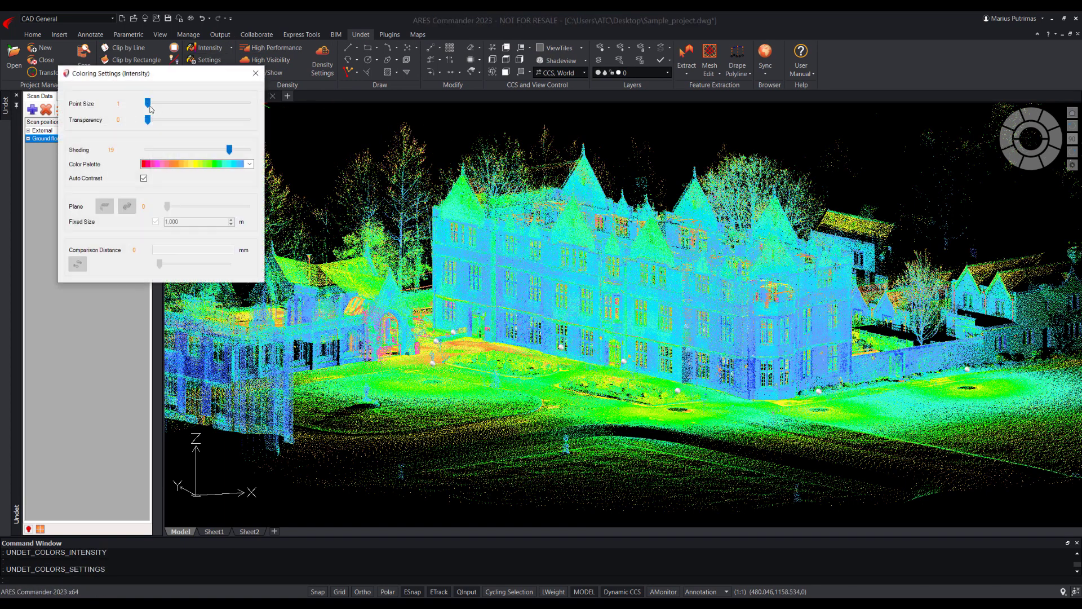
drag(162, 106, 152, 103)
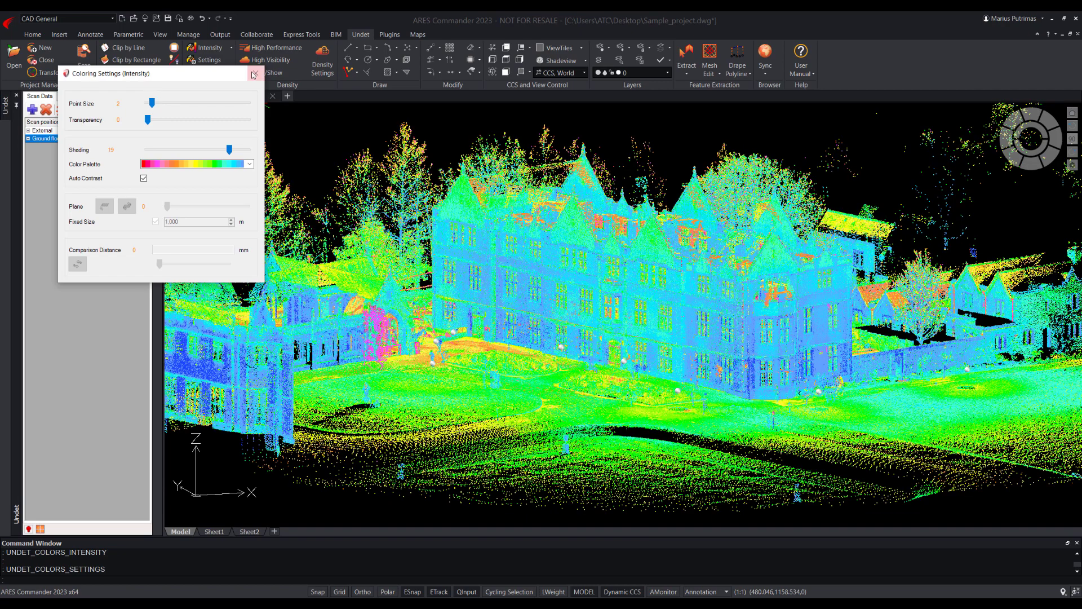
click(256, 74)
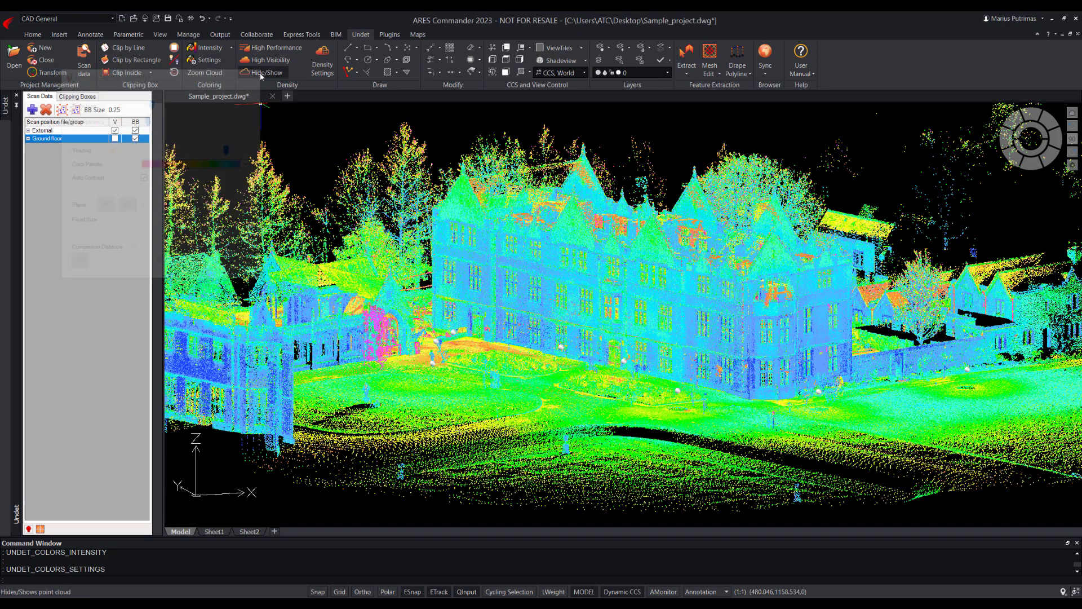
Show the Ground floor scans in top view and set the point cloud's Intensity transparency to 82
click(506, 63)
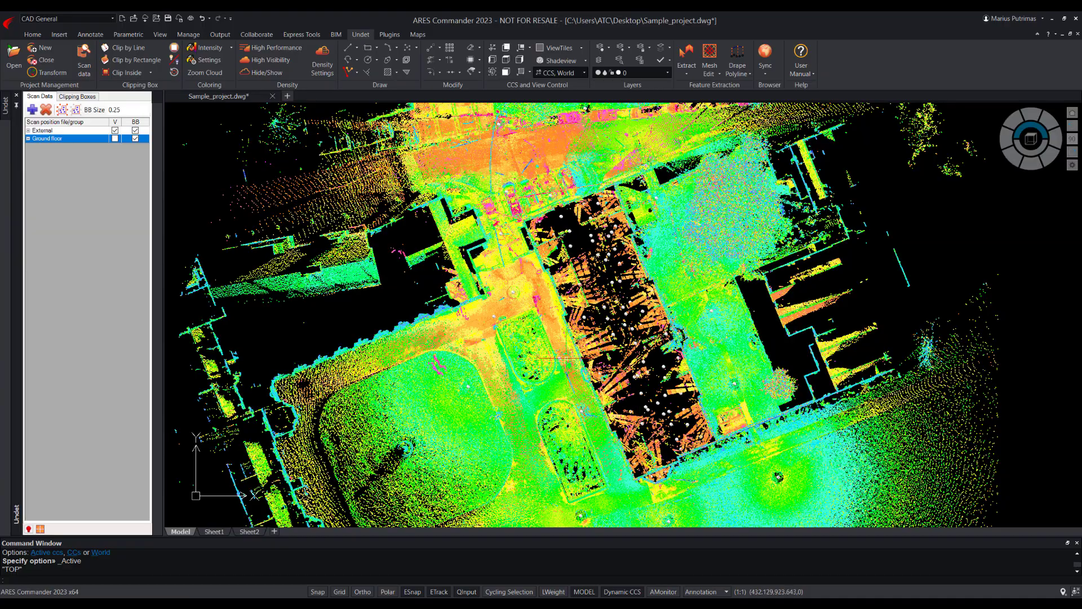
scroll(702, 456, up, 4)
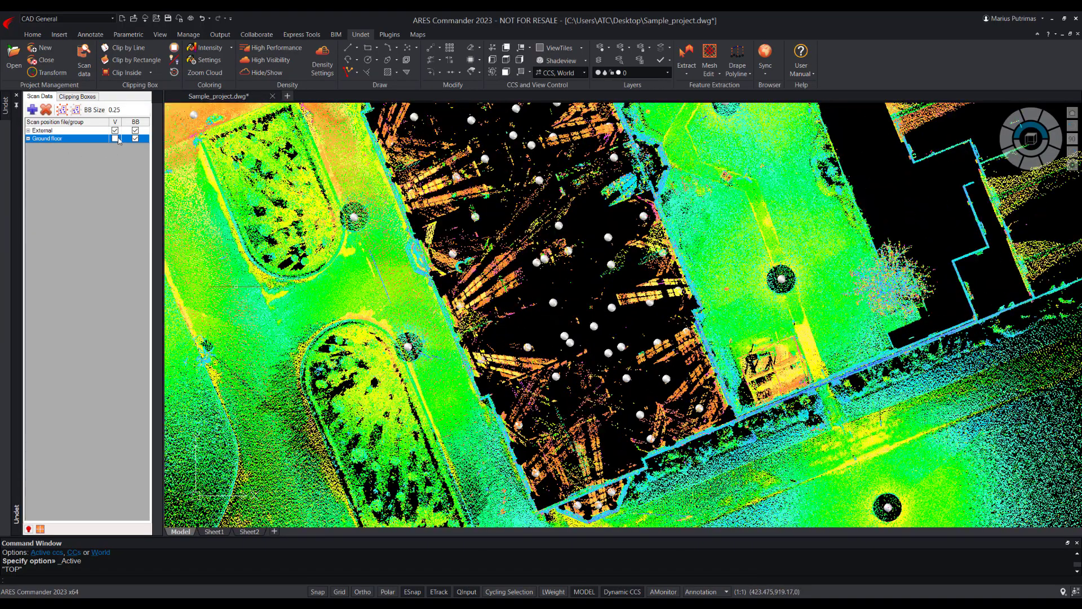
click(115, 139)
scroll(585, 409, up, 3)
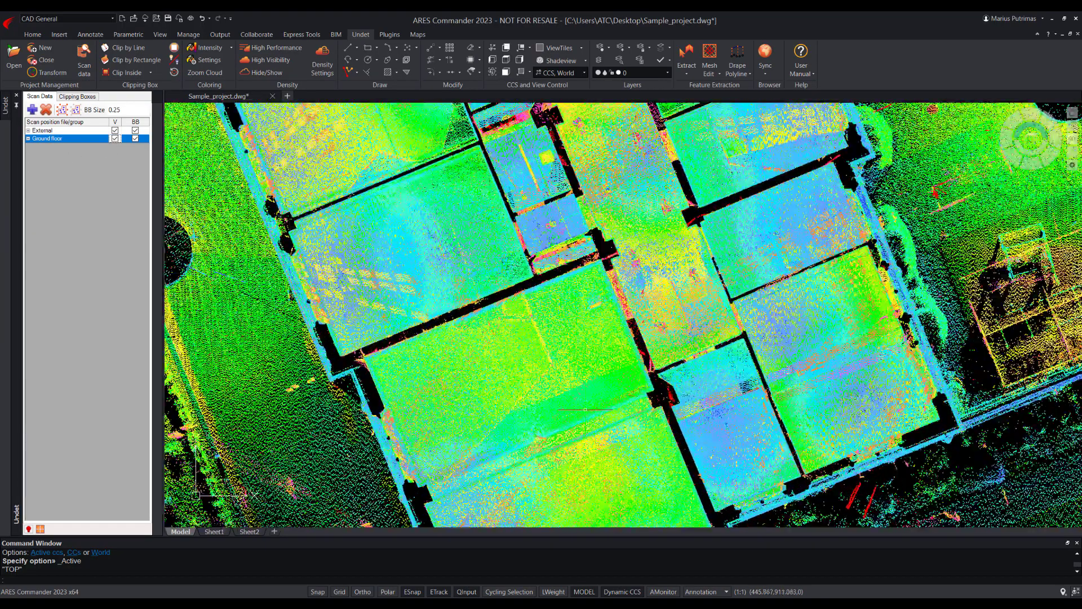
click(206, 60)
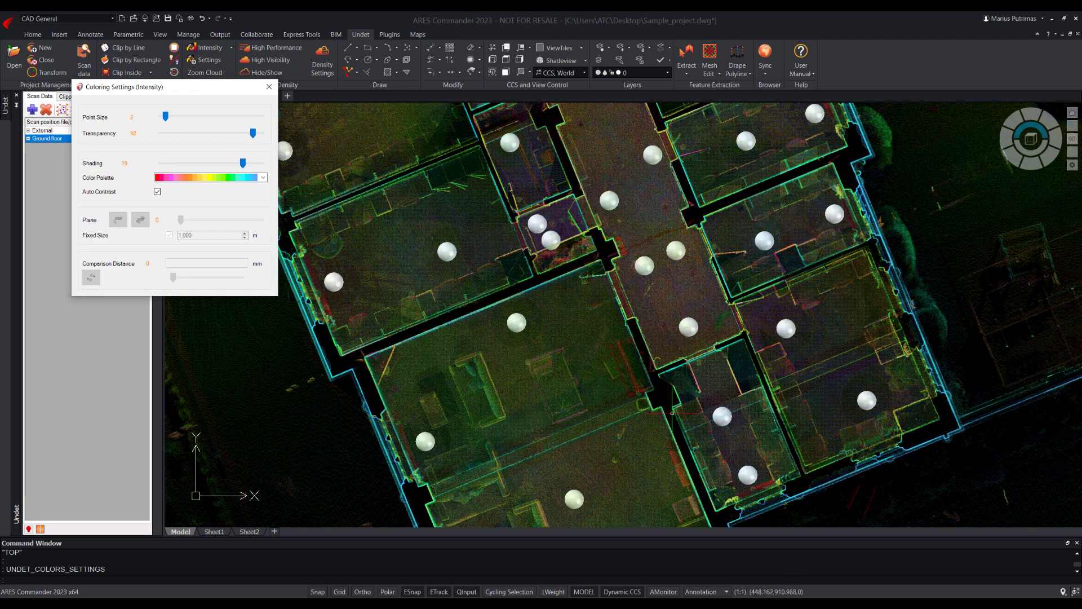
scroll(672, 413, up, 10)
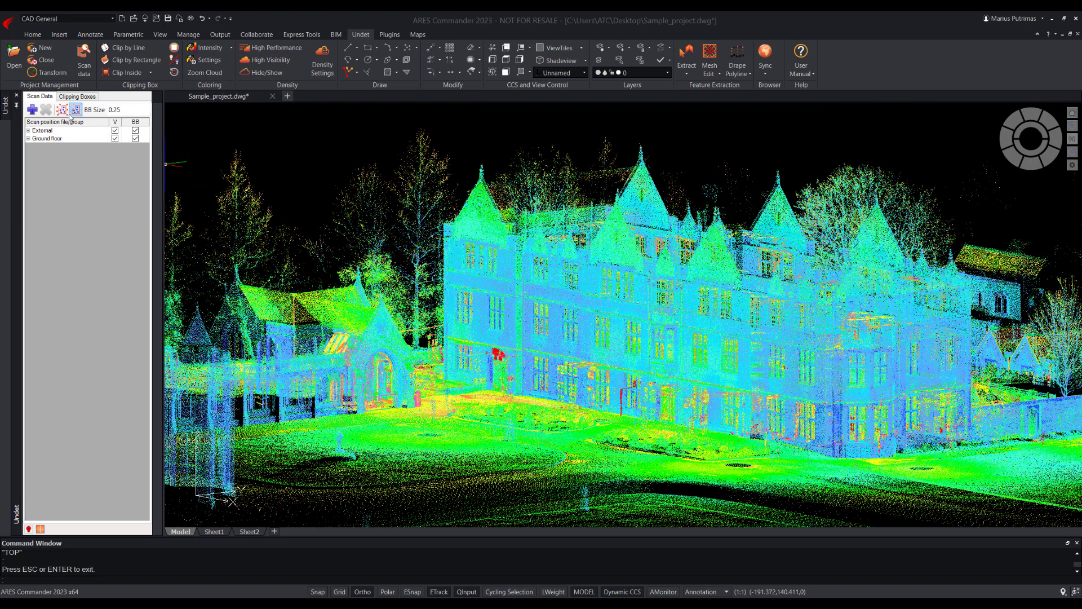
Activate the saved Floor section clipping box and view the floor plan slice from the top
click(79, 97)
click(50, 131)
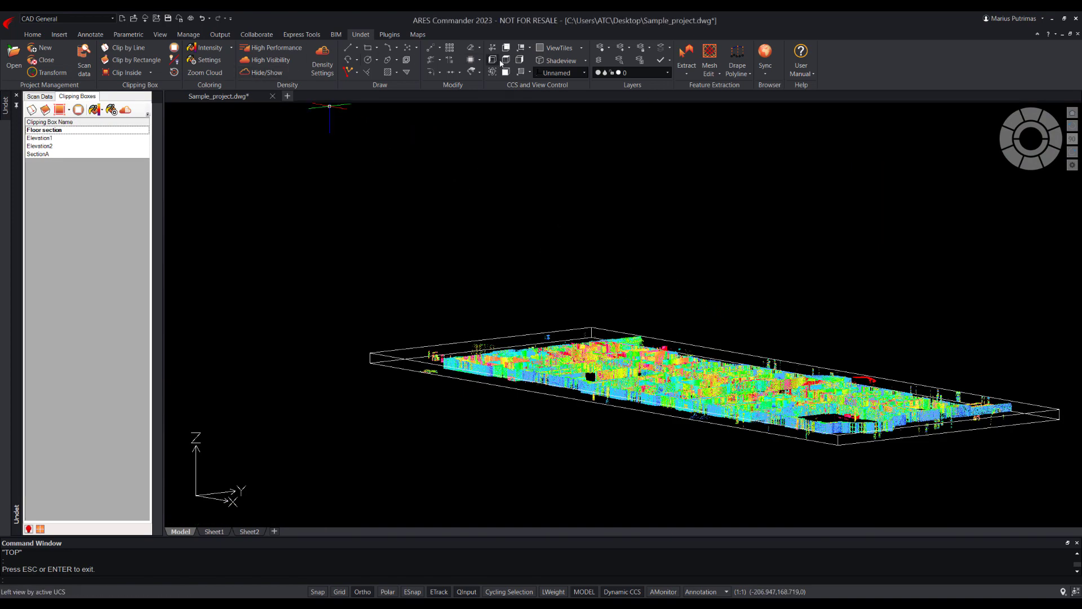
click(507, 60)
scroll(583, 347, up, 5)
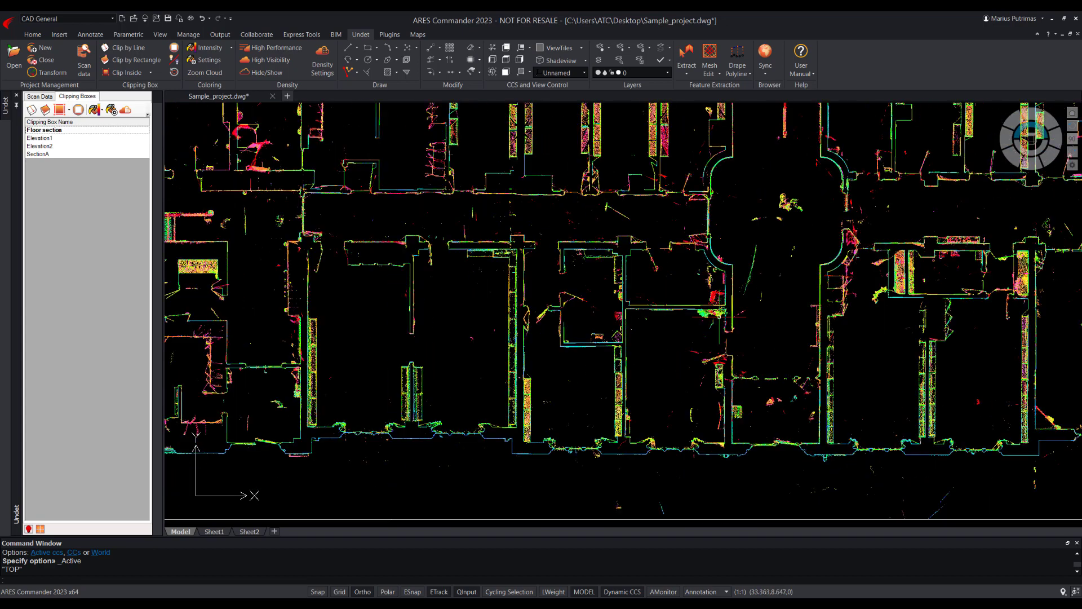
Activate the SectionA clipping box and orient the view to face the vertical cross-section through the building
double_click(40, 155)
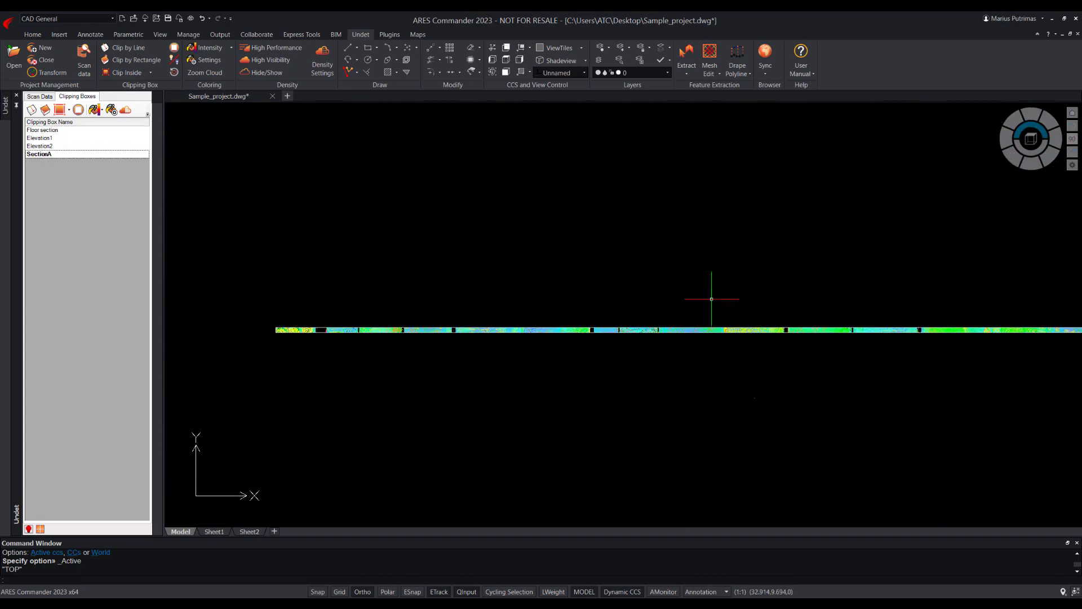
scroll(708, 300, down, 2)
shift+middle_drag(683, 346, 656, 197)
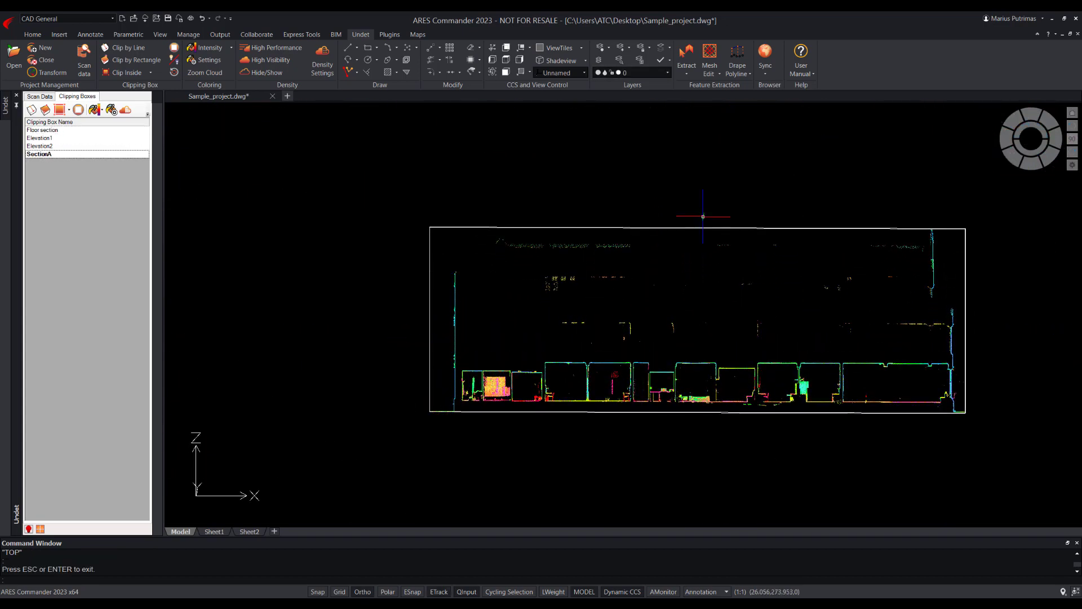
Activate the Elevation1 clipping box and color the facade points by RGB
click(40, 139)
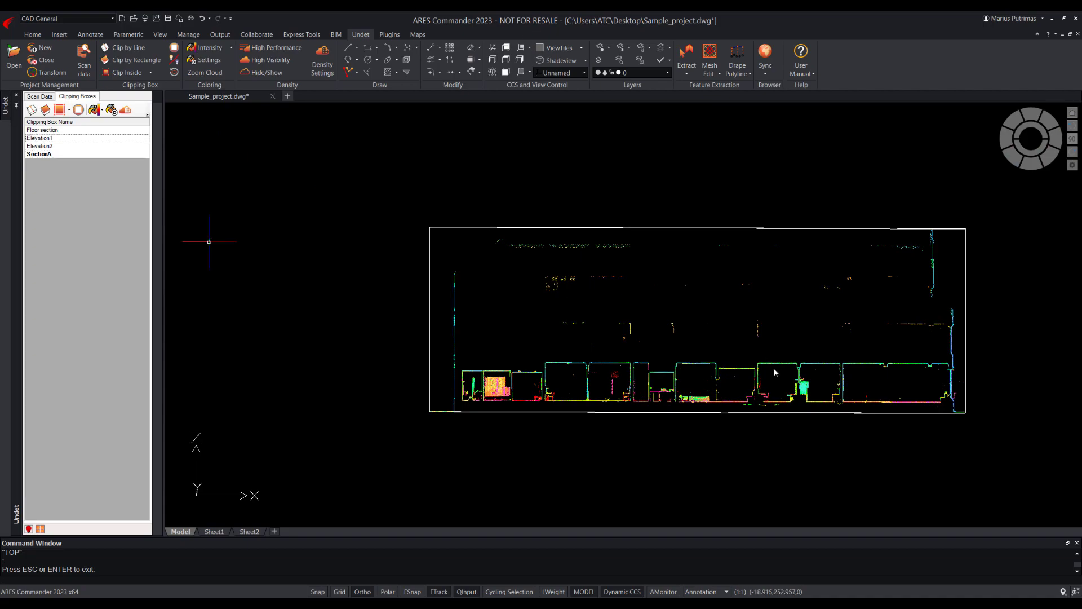
scroll(777, 373, up, 5)
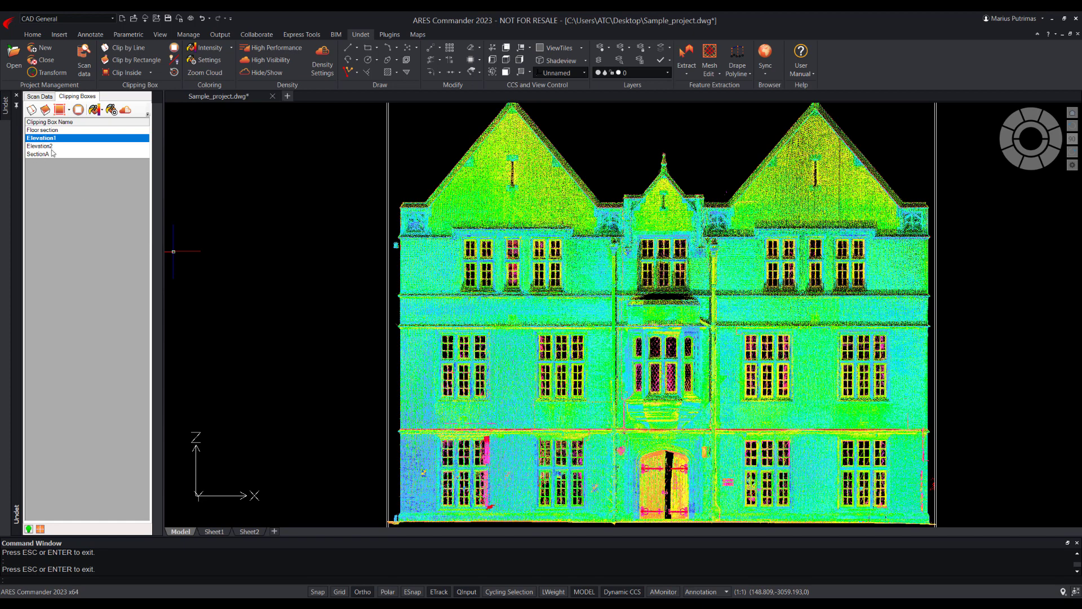
click(236, 49)
click(205, 59)
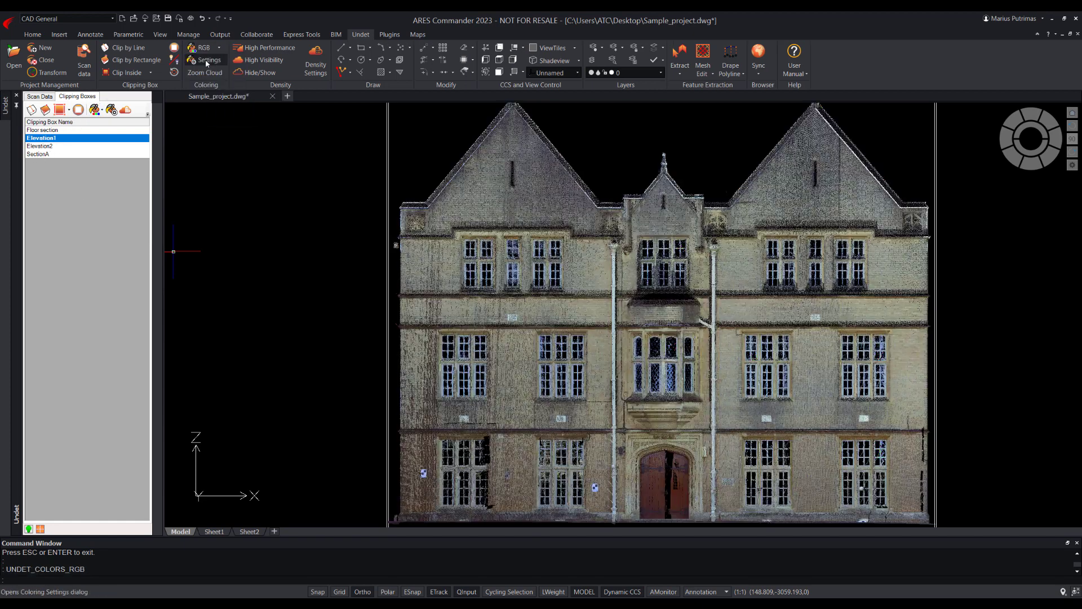
Activate the Elevation2 clipping box and stretch its right-hand side outward past the adjoining gabled facade
double_click(40, 147)
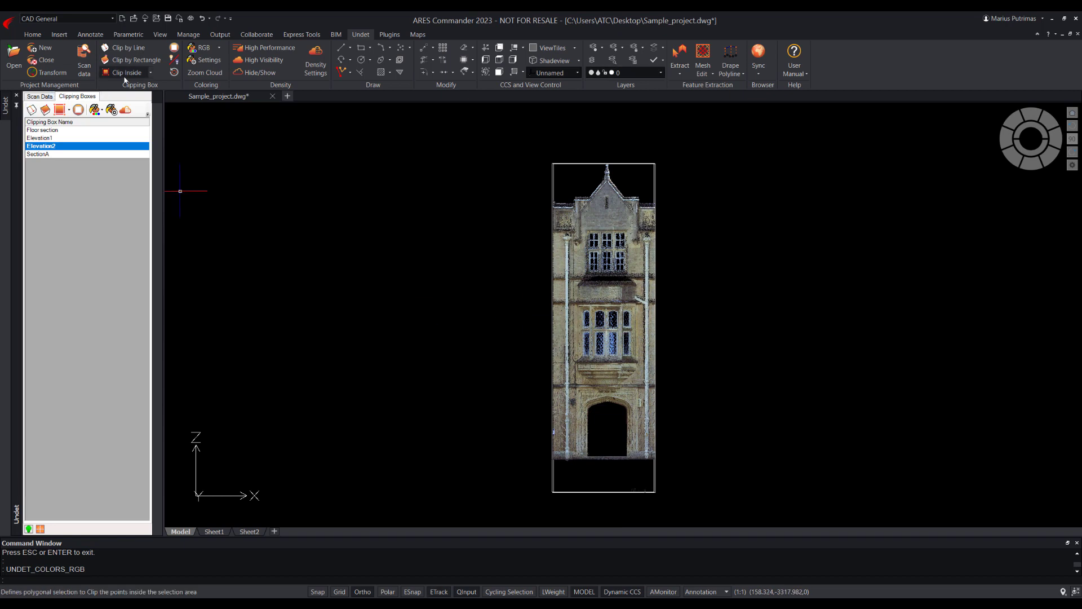
click(175, 72)
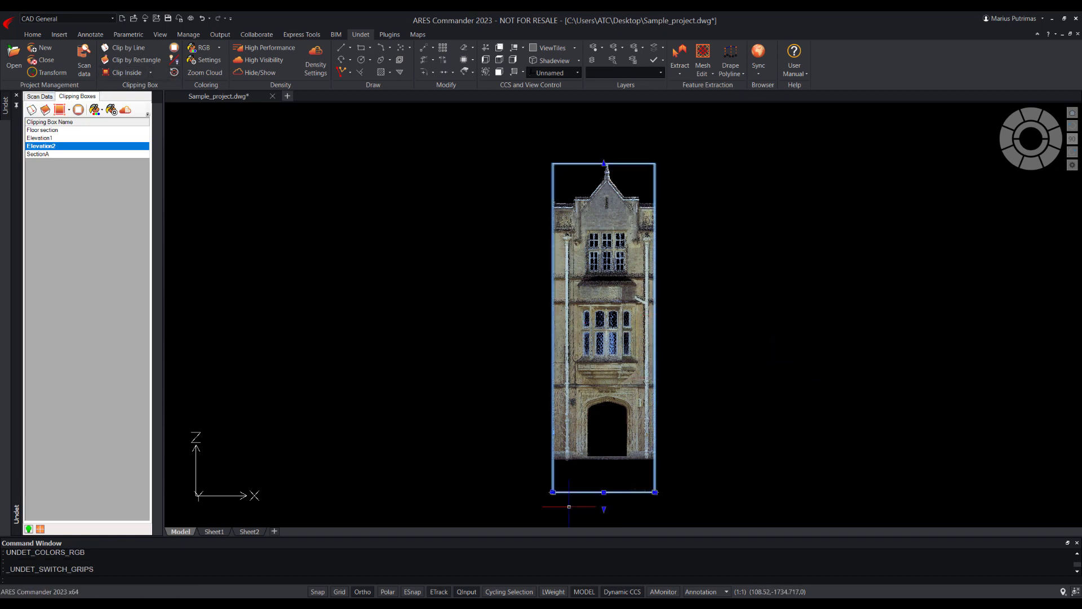
click(175, 72)
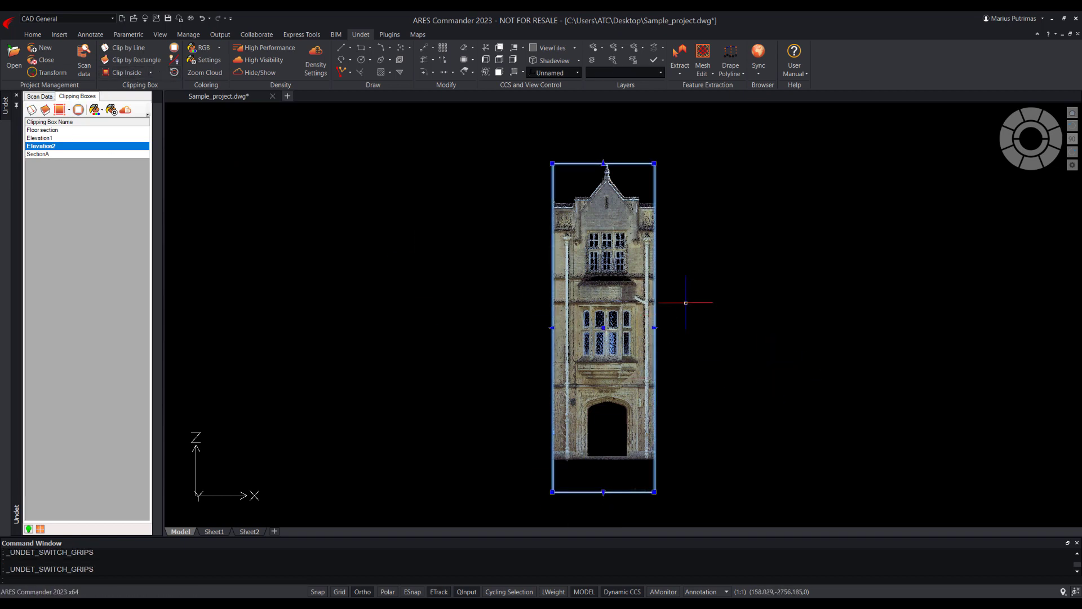
click(655, 329)
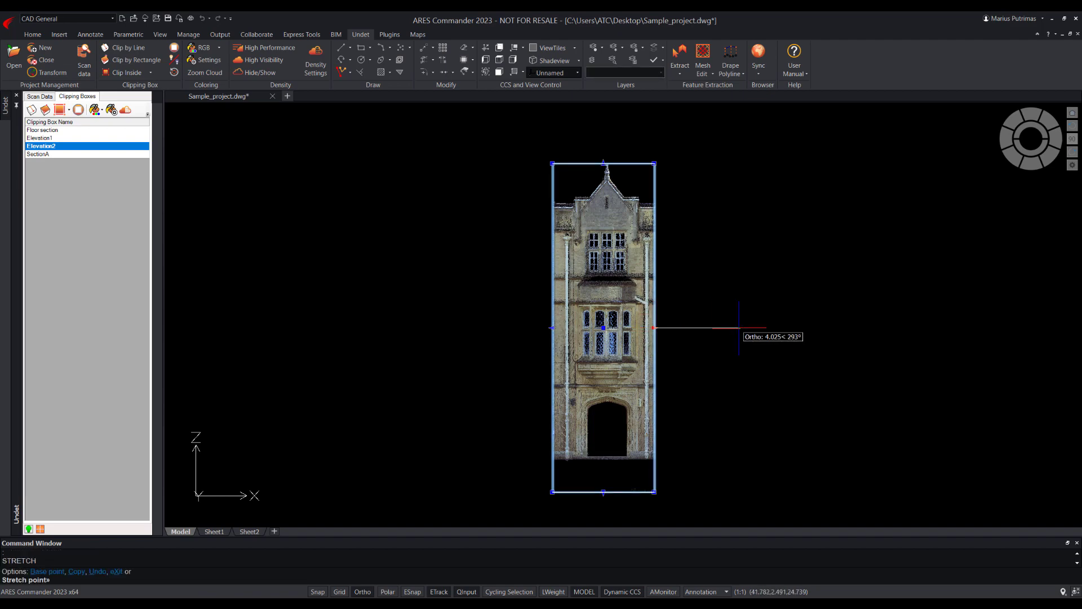
click(839, 332)
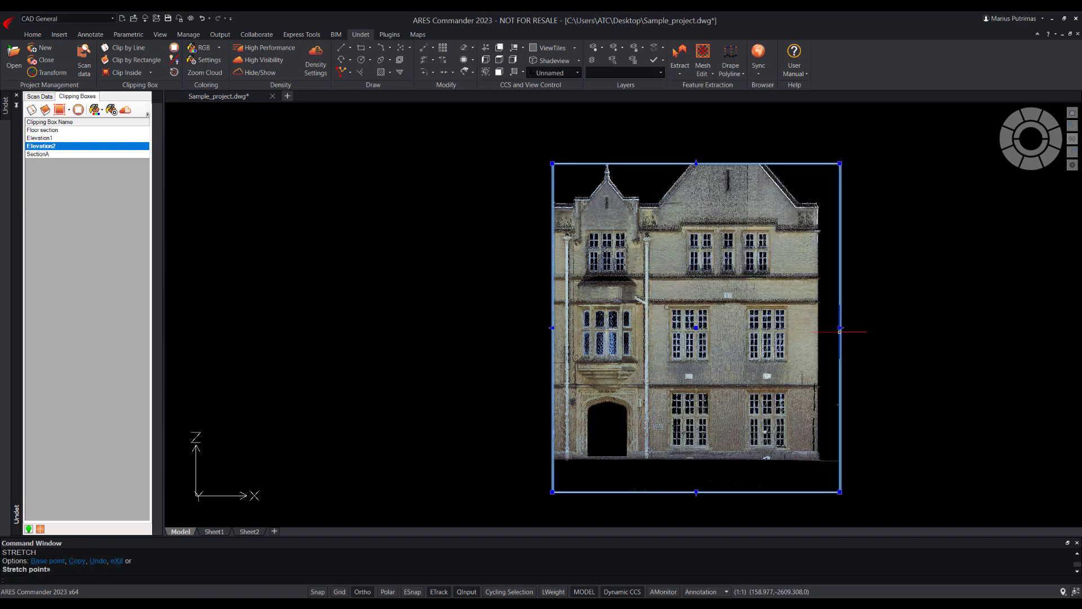
Turn off clipping to show the whole point cloud and color it by Intensity
click(79, 110)
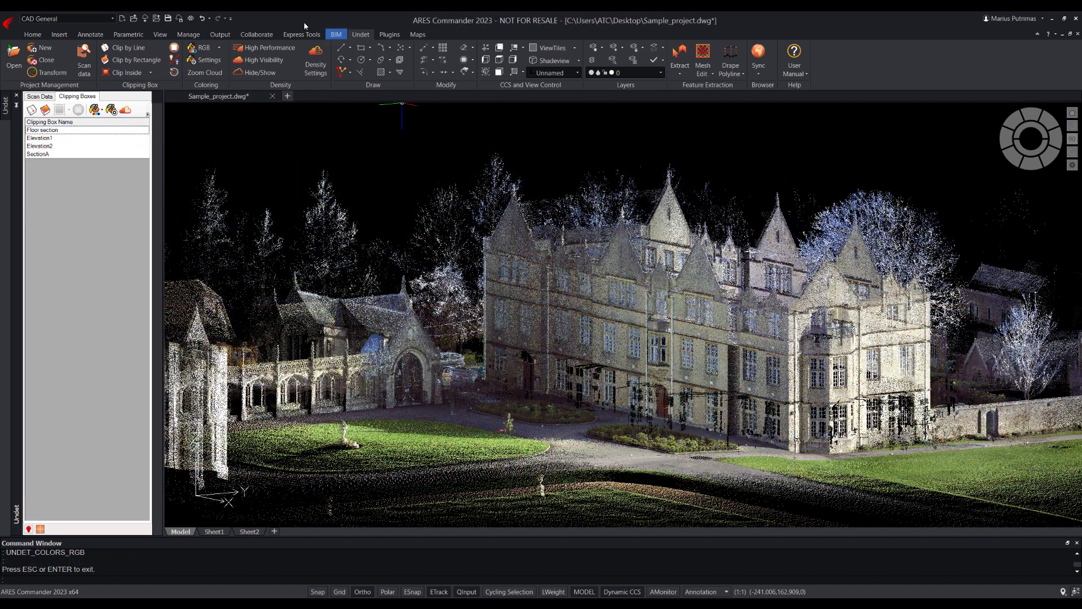
click(220, 48)
click(208, 74)
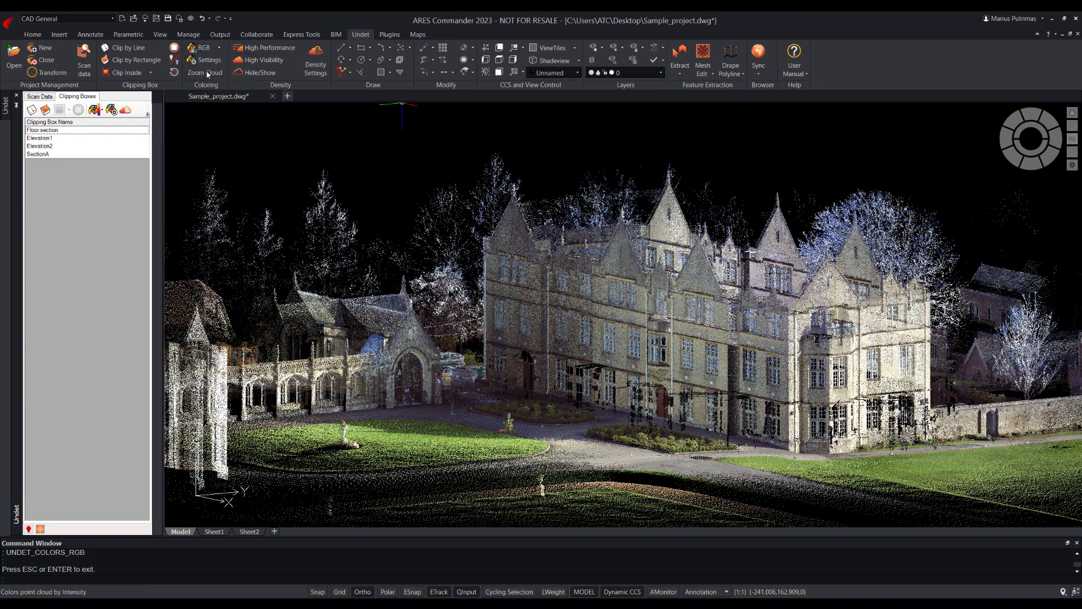
Clip the Intensity-colored cloud with the Floor section box and look straight down on the plan's rooms
double_click(42, 131)
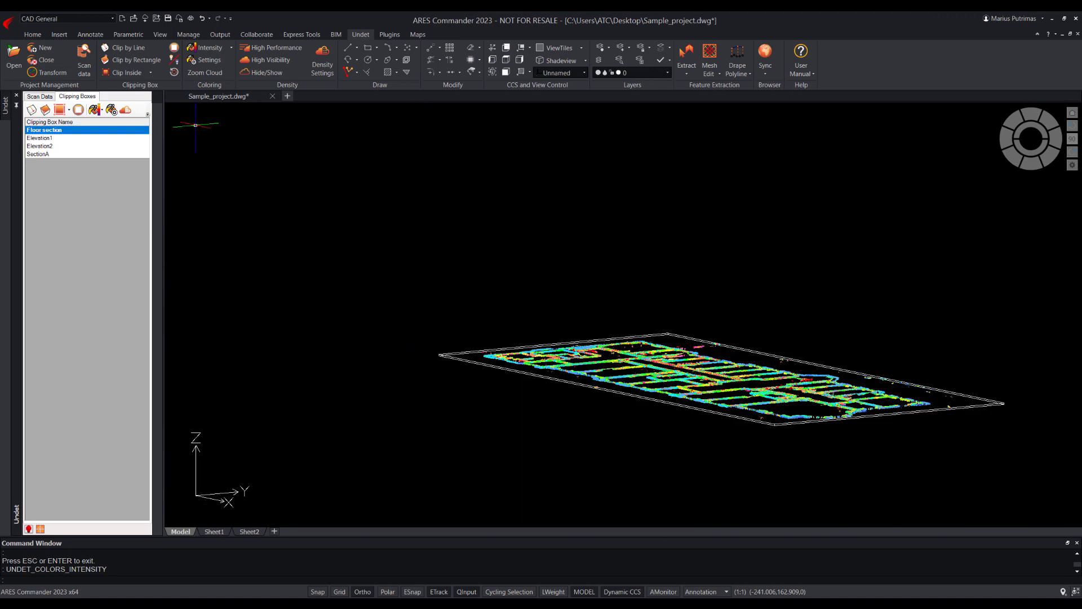
click(505, 61)
scroll(757, 350, up, 5)
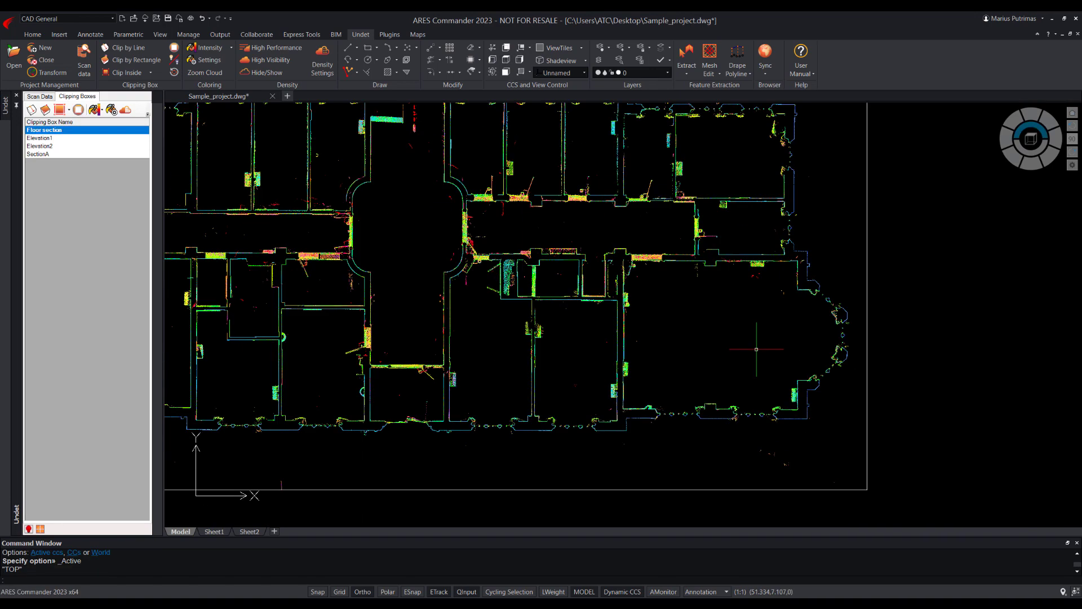
Display the scan station markers of the Ground floor scan group on the floor plan
scroll(547, 345, up, 2)
middle_drag(545, 344, 587, 351)
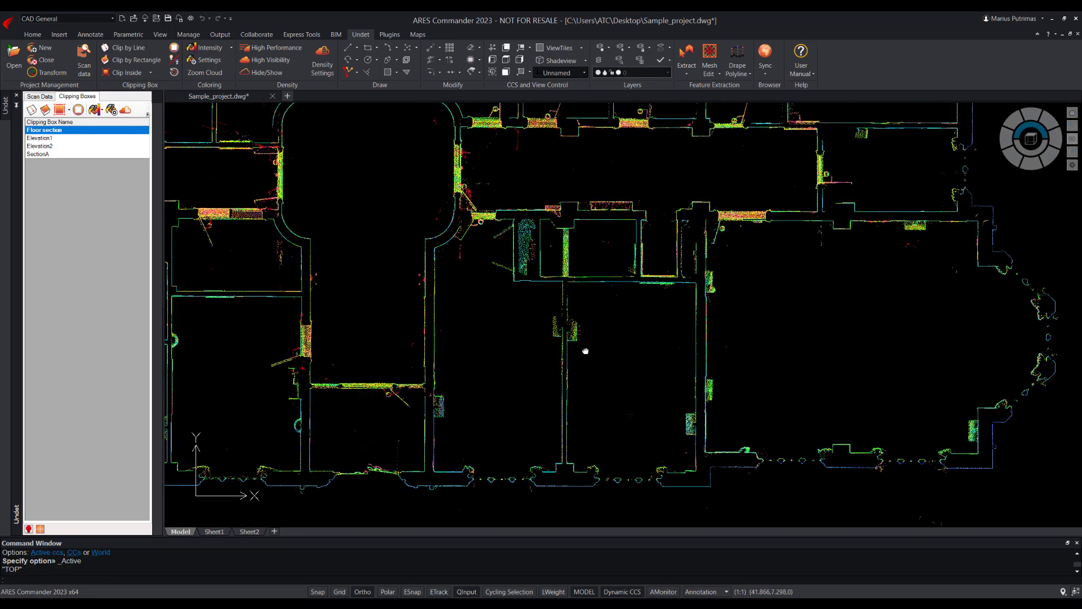
click(45, 97)
click(54, 292)
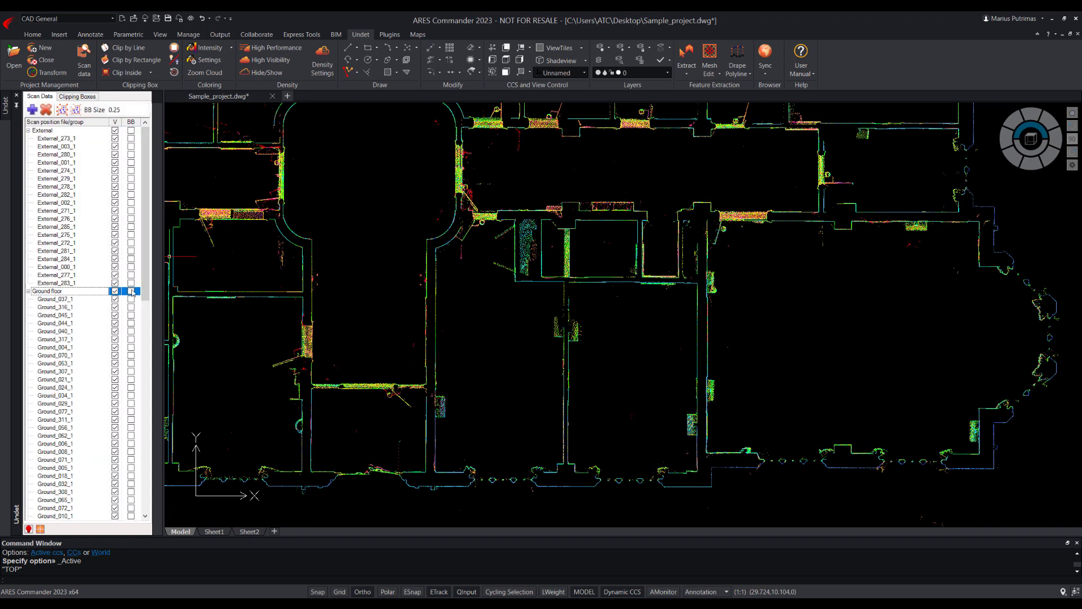
click(131, 292)
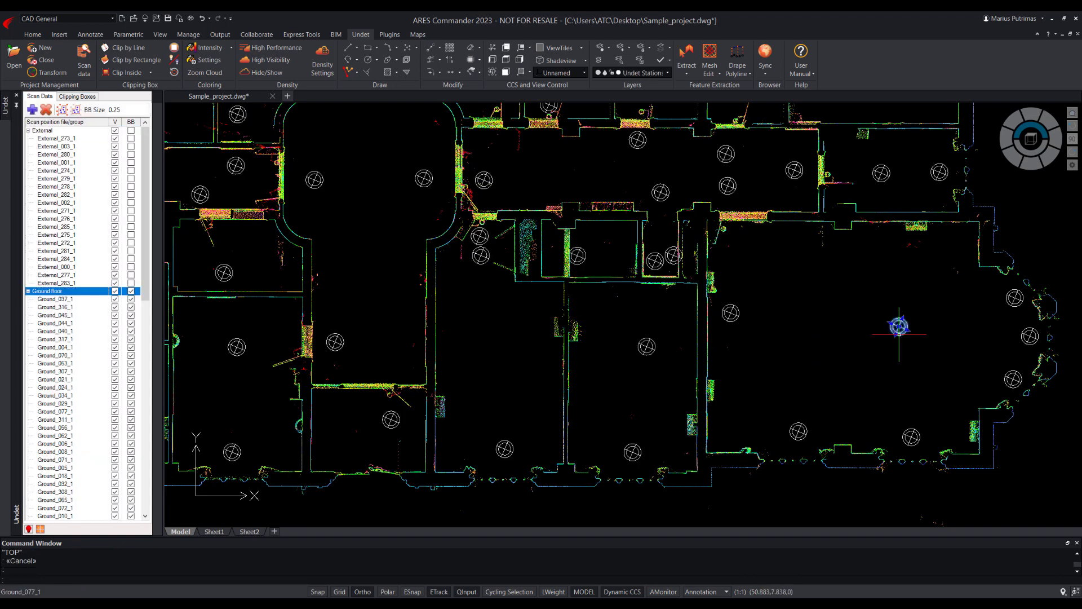
Open the panorama of station Ground_077_1 in the large bay-windowed room, look around it, and open station Ground_073_1
double_click(900, 327)
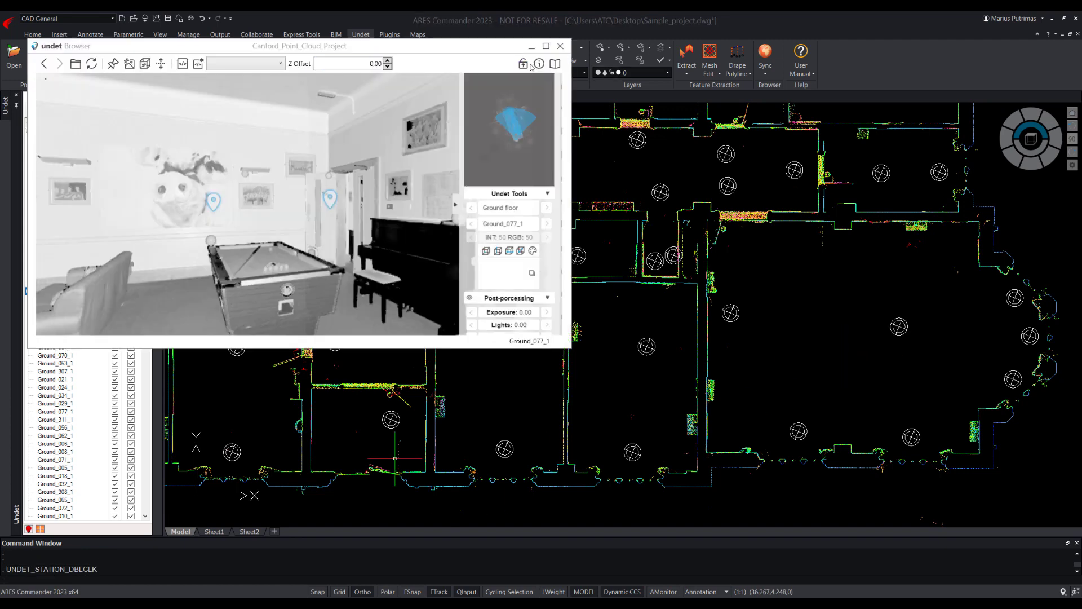
drag(221, 269, 429, 318)
double_click(911, 437)
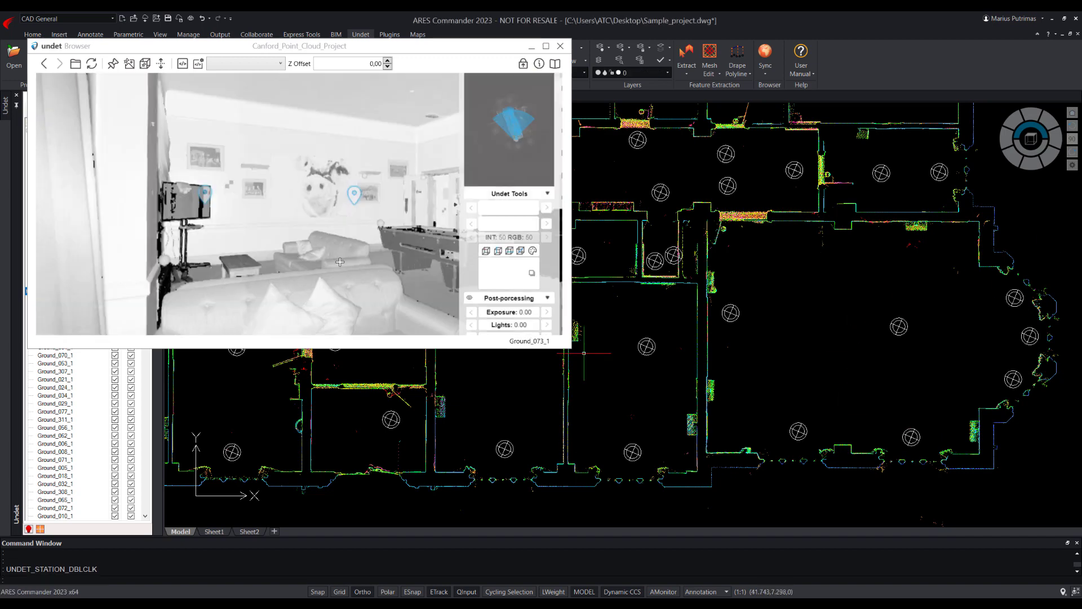
From the Ground_073_1 panorama, move the plan section to the ceiling beam's height and then to the window bench's height
drag(374, 149, 156, 116)
drag(156, 77, 269, 186)
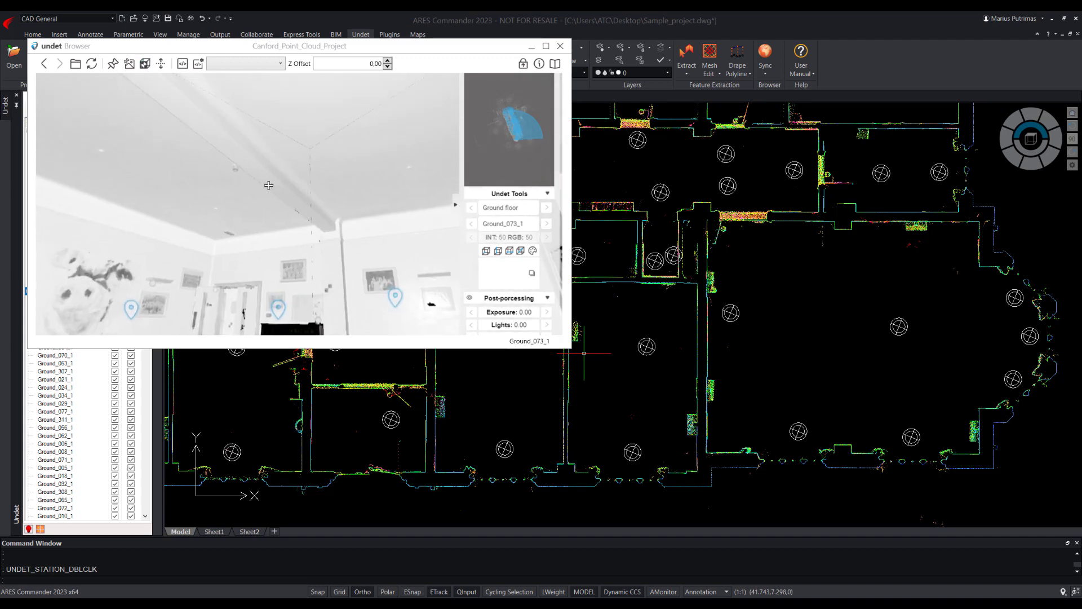
click(269, 181)
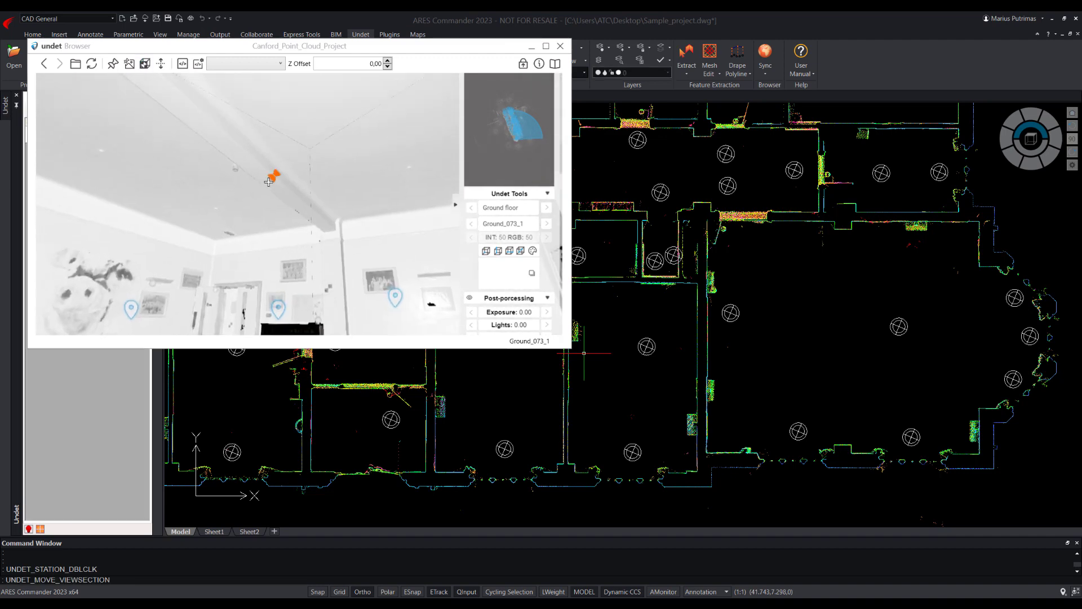
drag(356, 253, 272, 233)
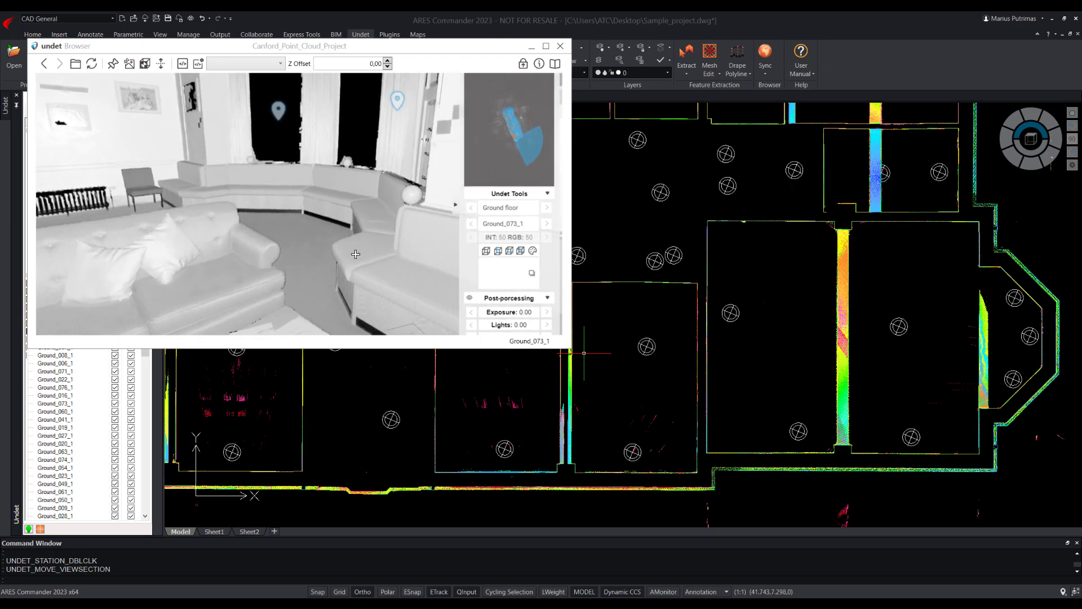
click(356, 254)
scroll(1012, 375, up, 3)
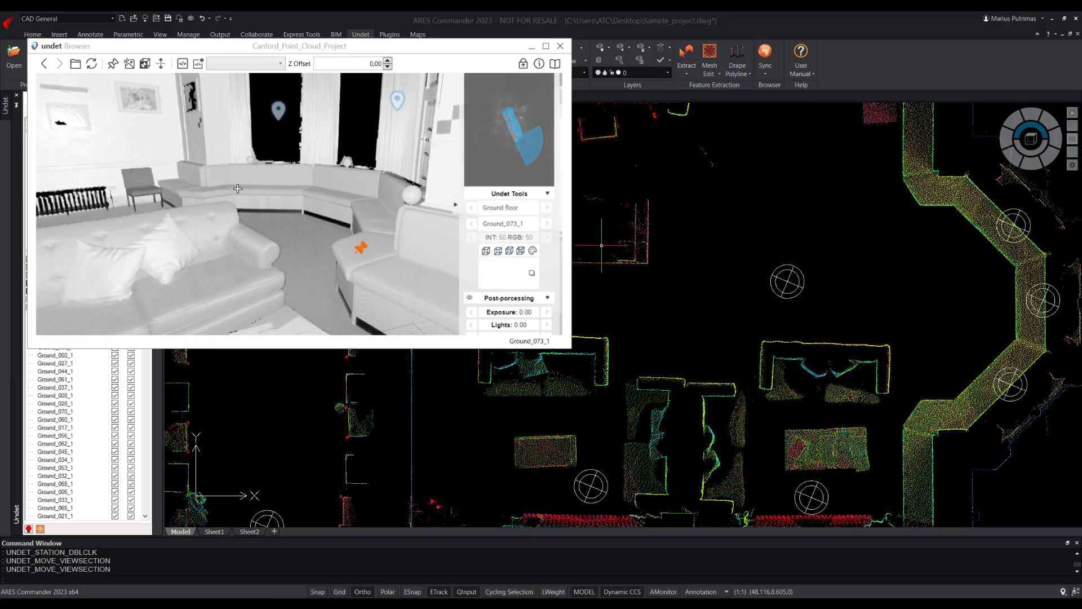
click(562, 46)
click(85, 96)
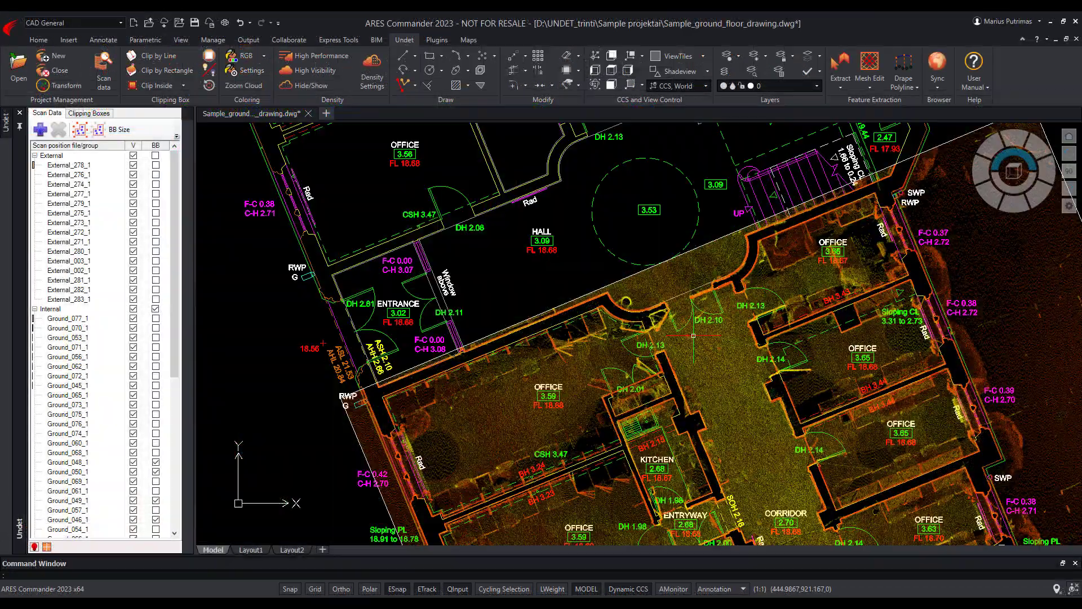
Stretch the clipping box's edge in Sample_ground_floor_drawing from the hall down across the kitchen and corridor, uncovering the drafted plan
click(698, 246)
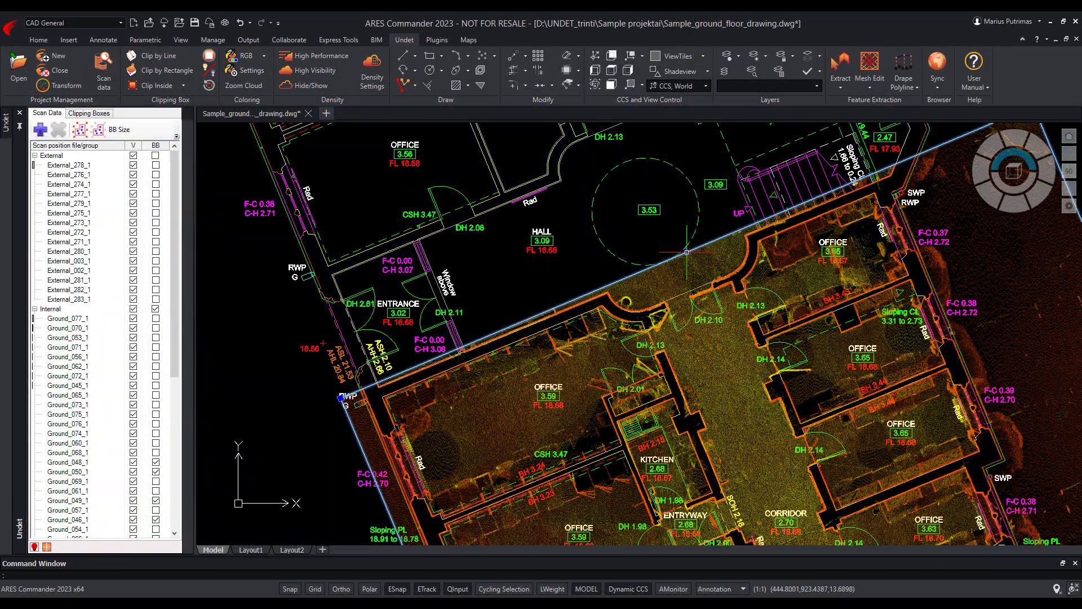
click(687, 251)
click(747, 436)
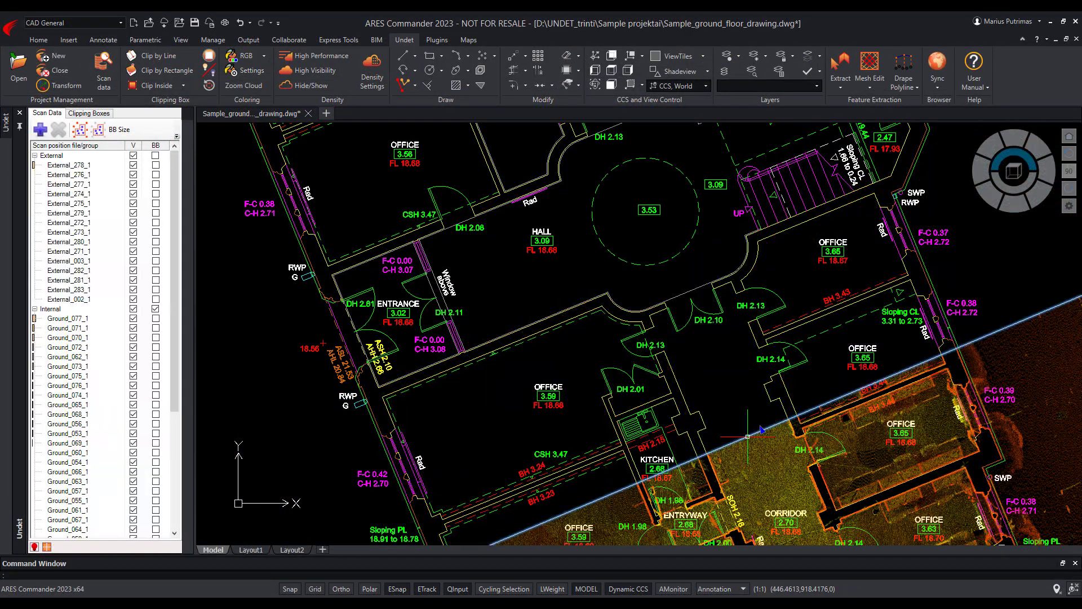
scroll(747, 436, up, 2)
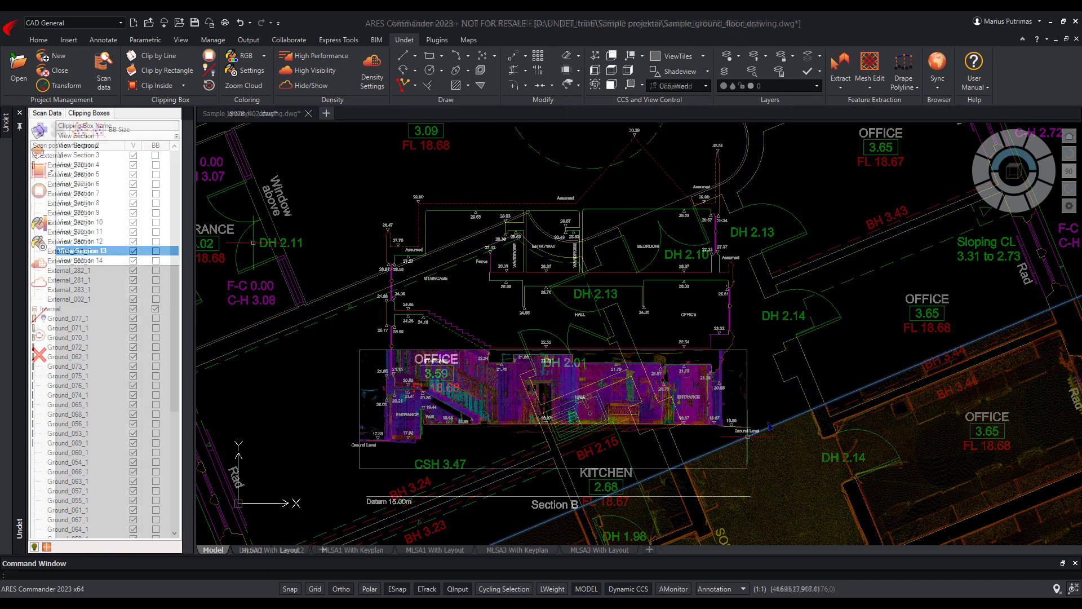
Activate the View Section 14 clipping box for the Section B drawing and focus on its staircase
double_click(94, 260)
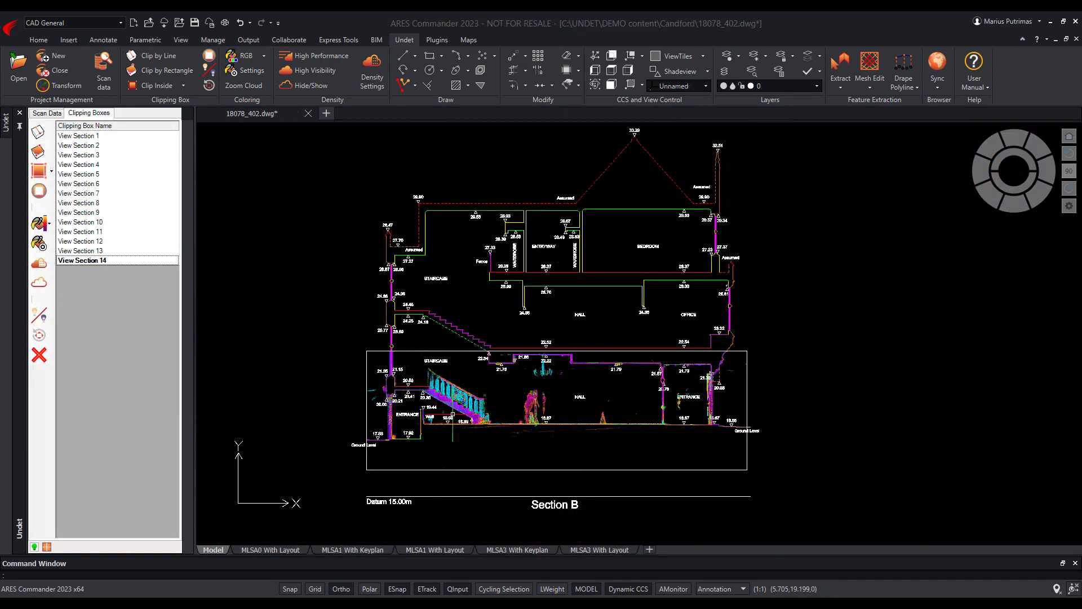
scroll(488, 404, up, 10)
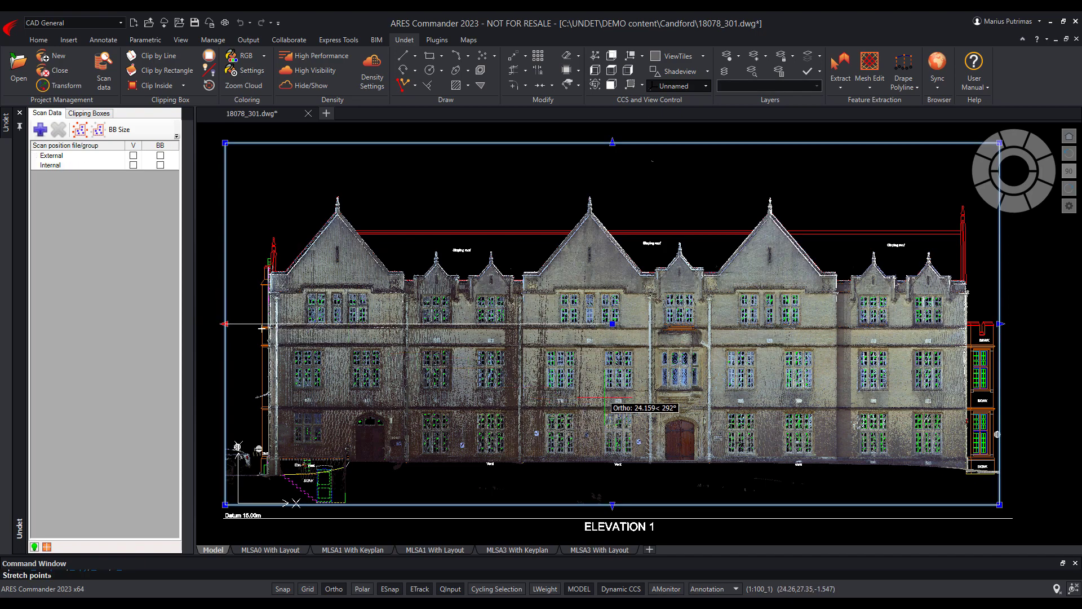
Stretch the Elevation 1 clipping box's left side inward to just before the arched entrance door, exposing the drafted facade
click(605, 398)
scroll(676, 431, up, 6)
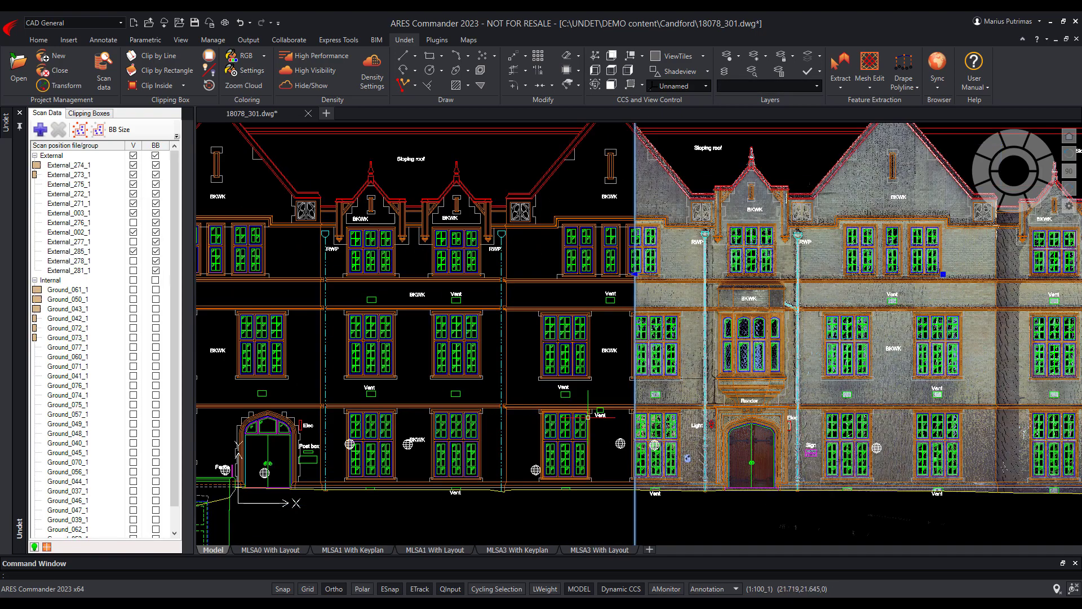
scroll(814, 520, up, 3)
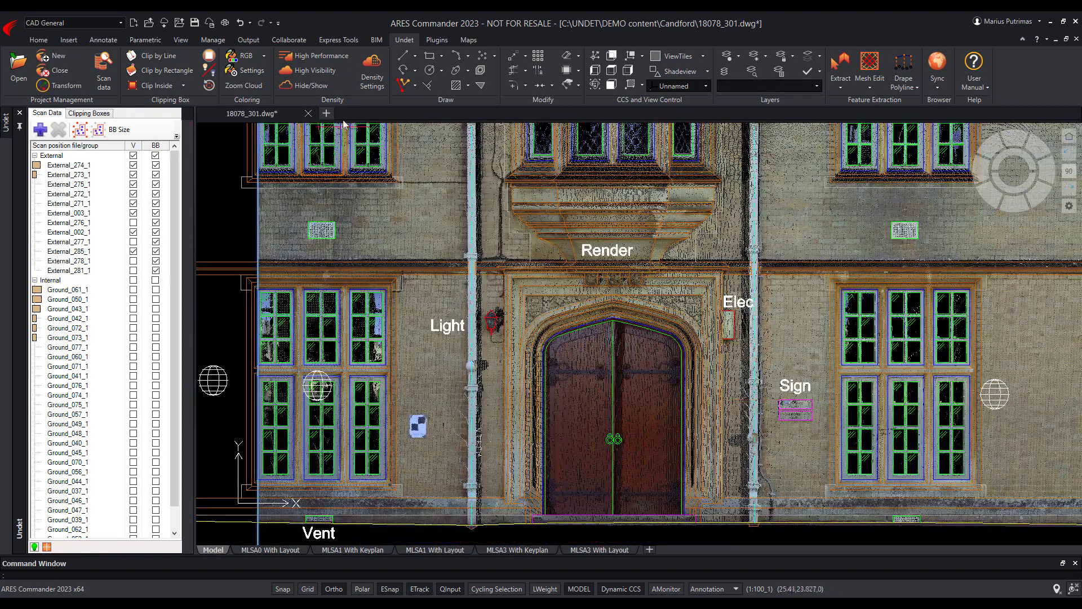
Insert a door with opening between the two jambs in the horizontal wall of Floor plan 201
click(325, 85)
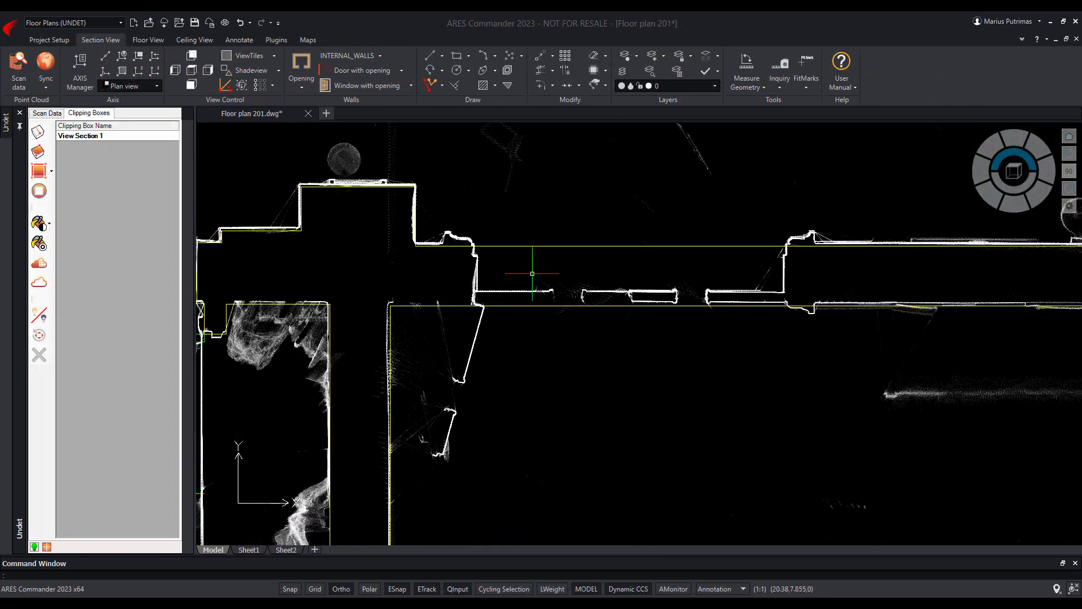
click(366, 86)
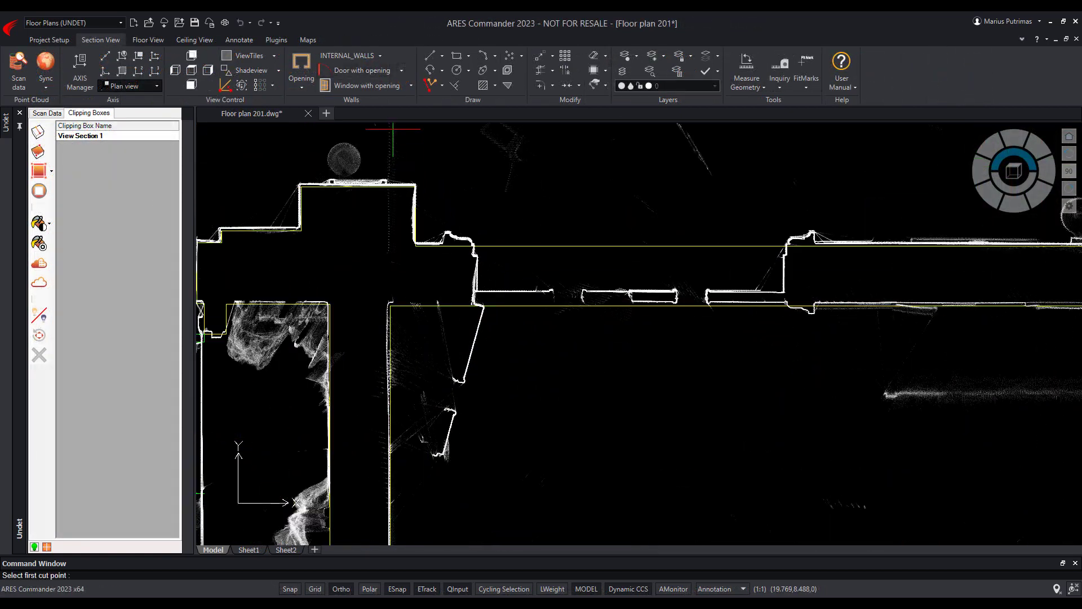
click(475, 306)
click(788, 244)
click(787, 306)
scroll(696, 361, down, 1)
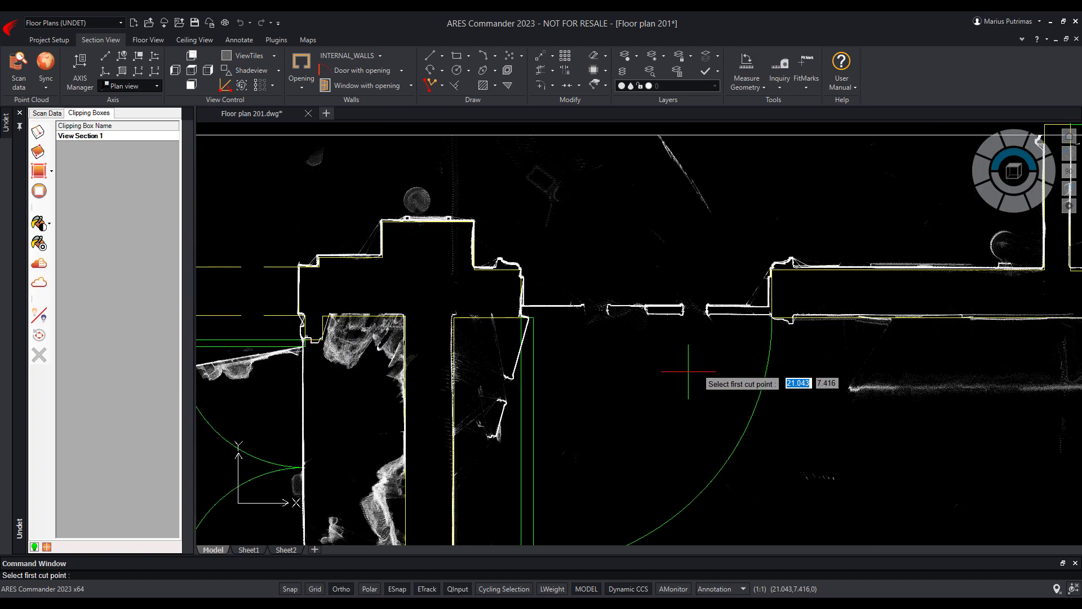
middle_drag(688, 370, 683, 293)
scroll(683, 293, down, 1)
key(Escape)
Switch the inserted door's display state to Open and then to Dbl
click(559, 312)
click(548, 294)
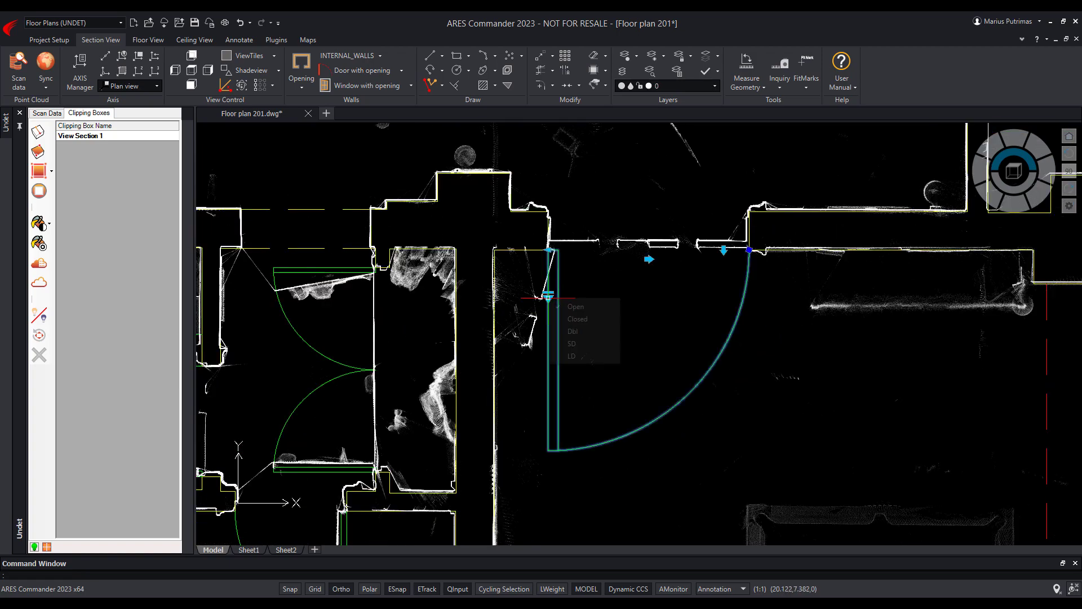
click(575, 308)
click(548, 295)
click(579, 333)
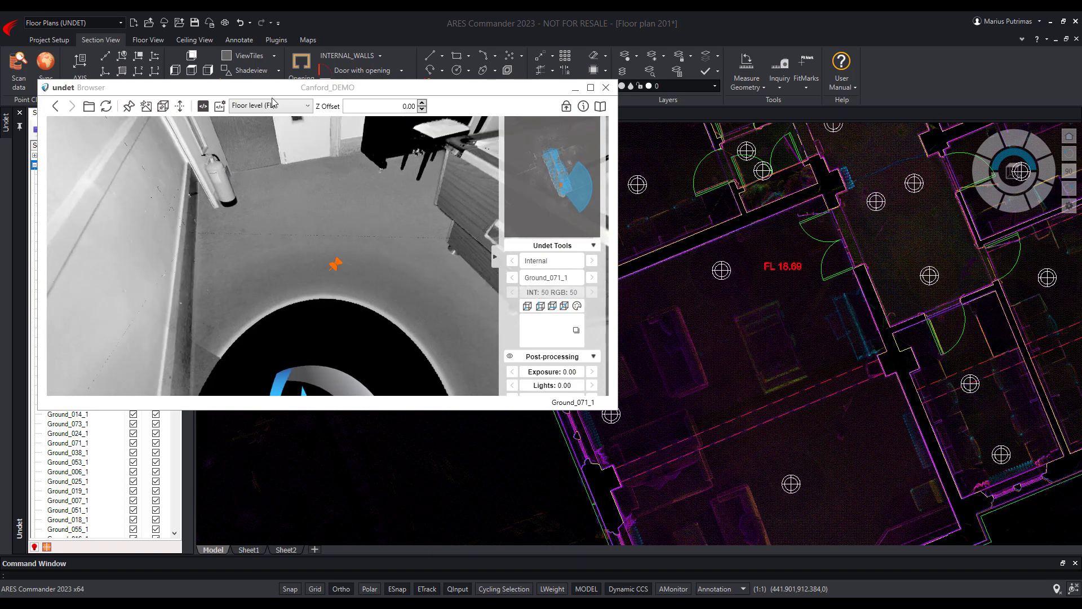
Place a Floor level + Room height label in the pool-table room by picking its floor and ceiling in the panorama
click(270, 105)
scroll(301, 251, down, 5)
click(300, 244)
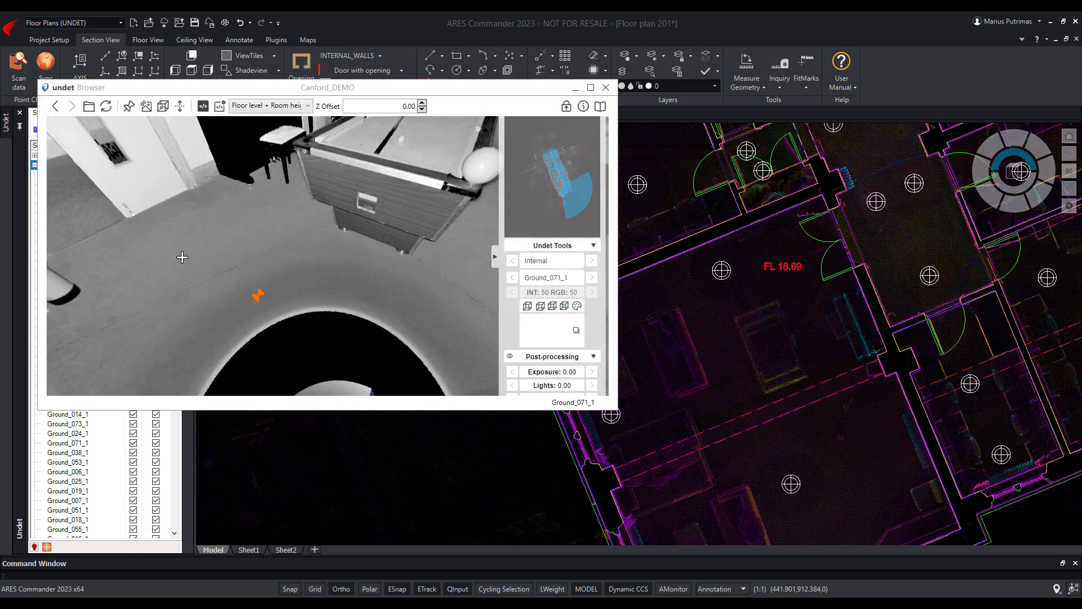
drag(181, 254, 358, 191)
click(363, 198)
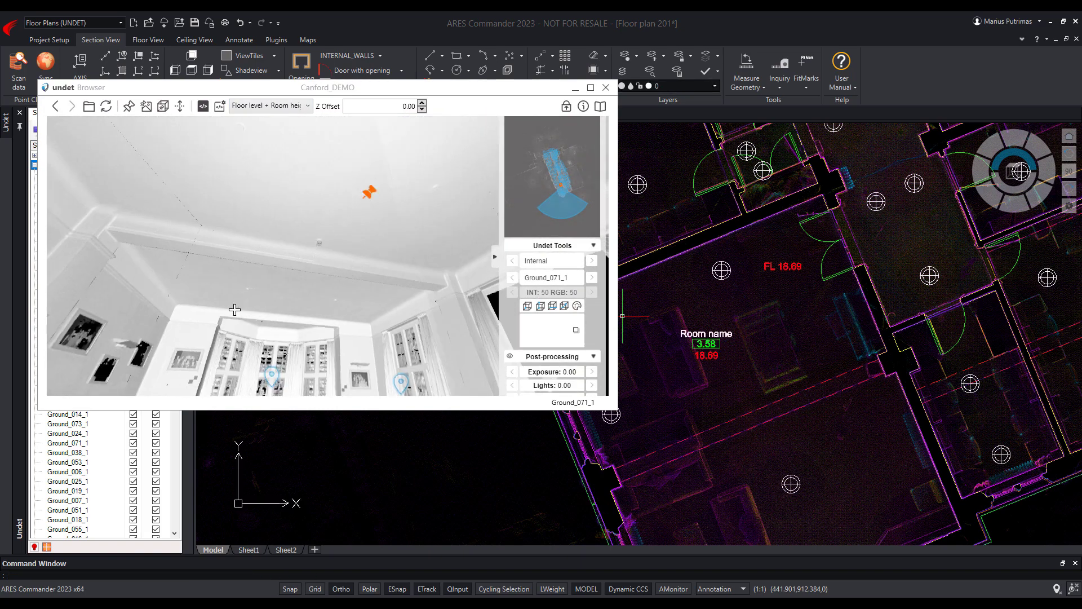
Choose the Door height (DH) label and pick its point at the doorway in the Ground_071_1 panorama
drag(234, 309, 314, 254)
scroll(314, 254, up, 3)
click(270, 106)
scroll(269, 223, up, 4)
click(269, 211)
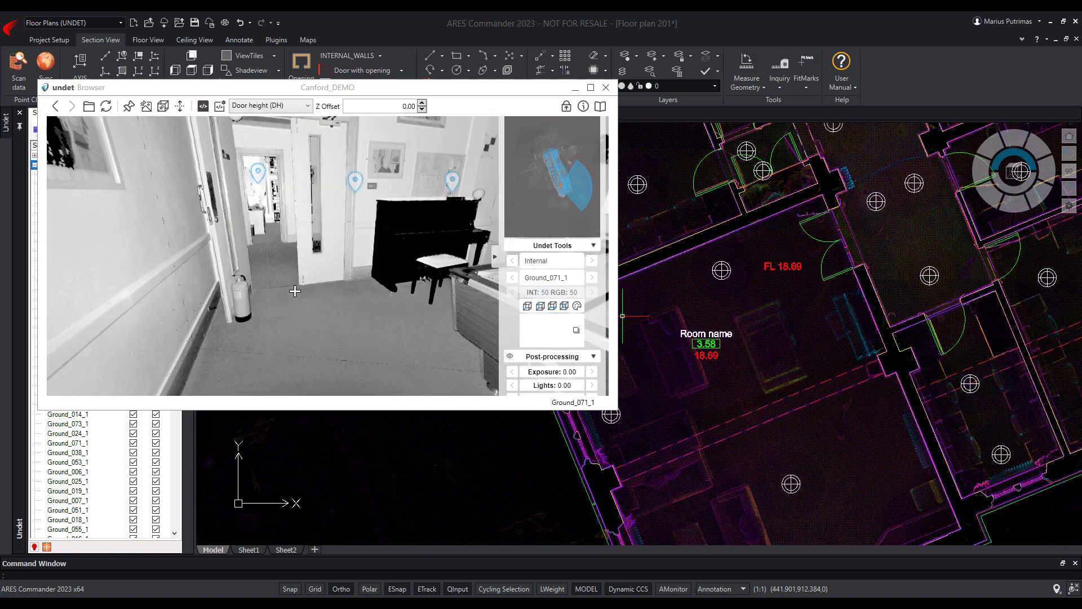
drag(295, 289, 331, 246)
scroll(328, 223, up, 4)
click(328, 223)
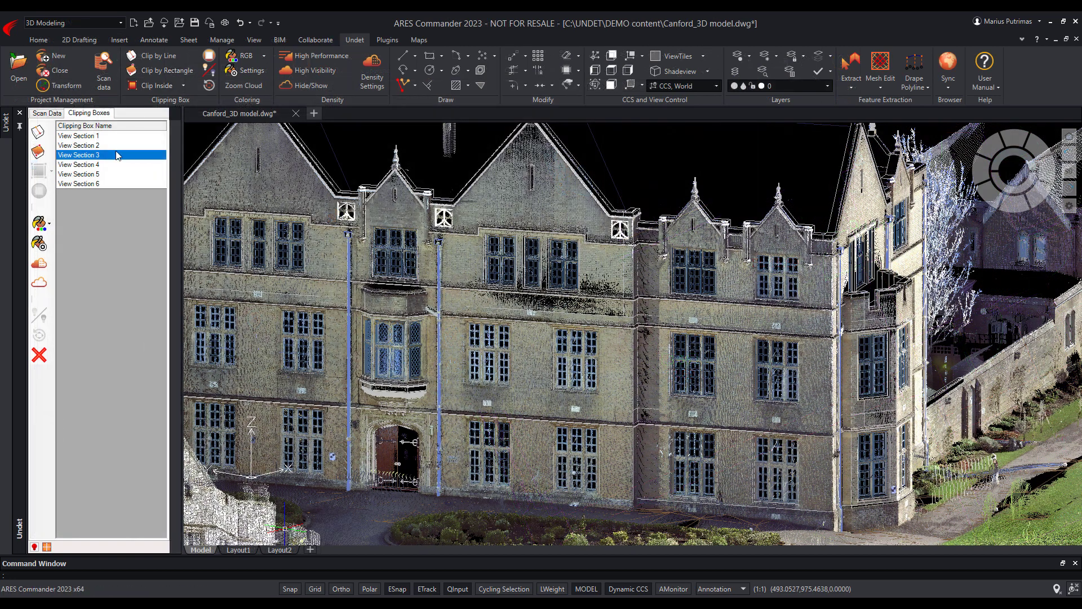
Activate the View Section 6 clipping box on the Canford 3D model's point cloud
click(96, 184)
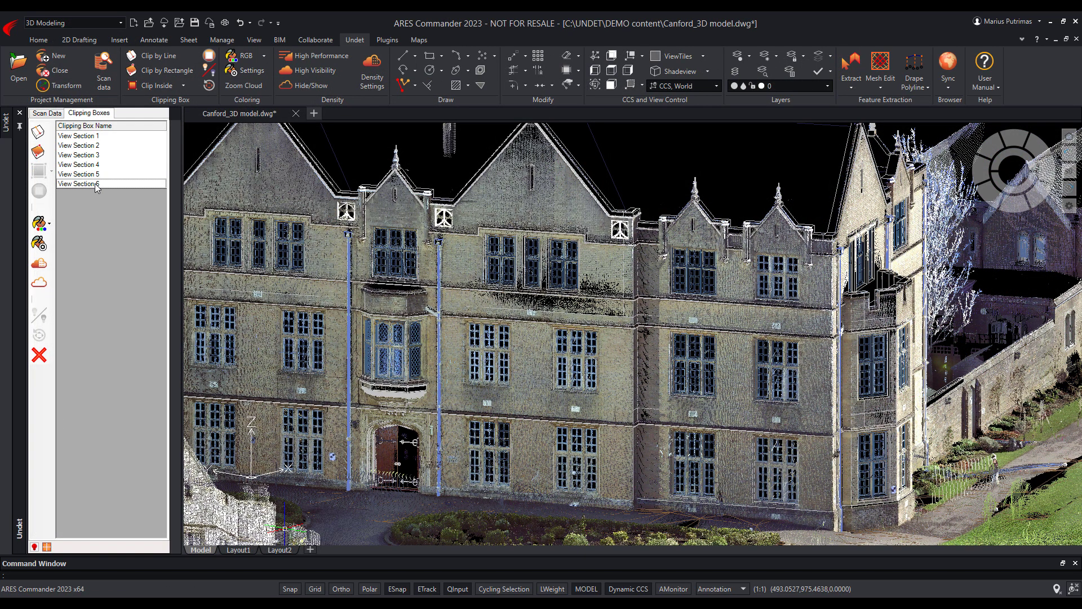
double_click(96, 184)
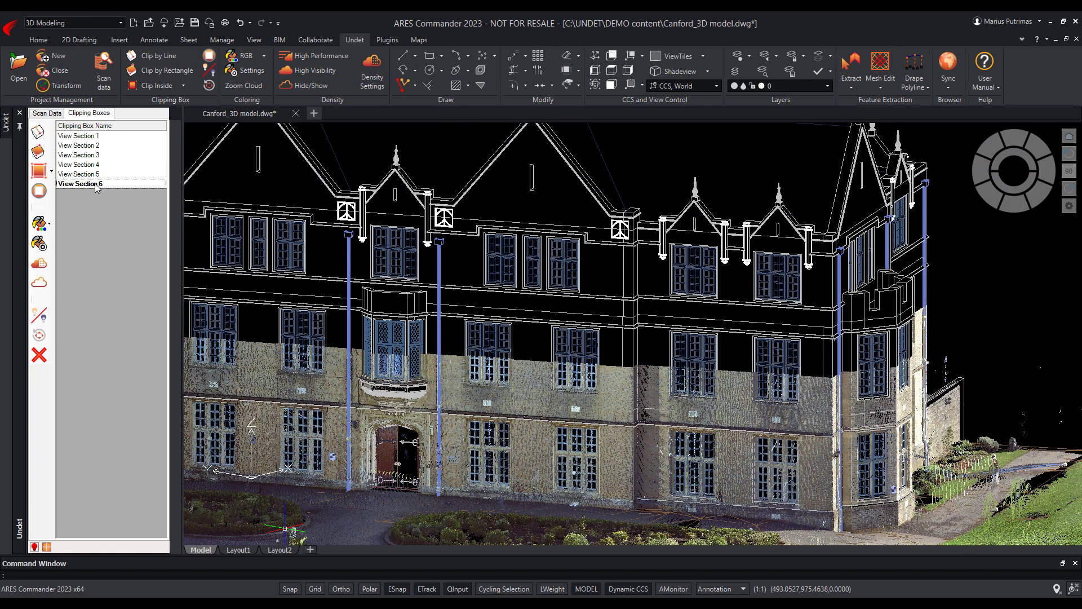
Hide the point cloud and change the Shadeview style of the 3D building model
click(45, 284)
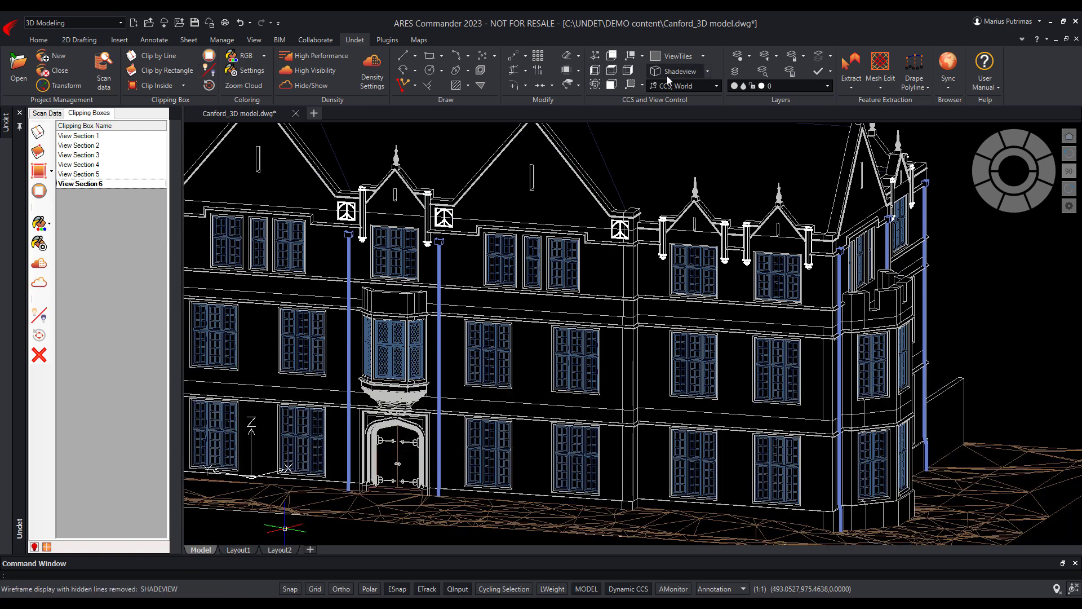
click(707, 72)
click(699, 164)
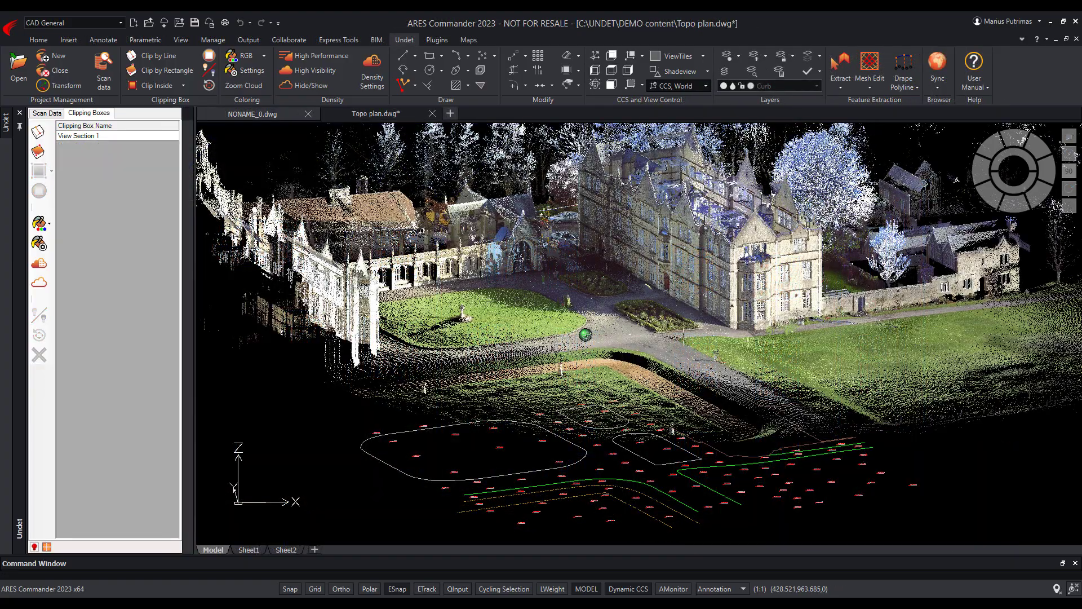
Drape the topo plan's lawn, flower-bed and road-edge polylines with their spot levels onto the point cloud's ground using Drape Polyline
shift+middle_drag(587, 350, 669, 443)
click(904, 85)
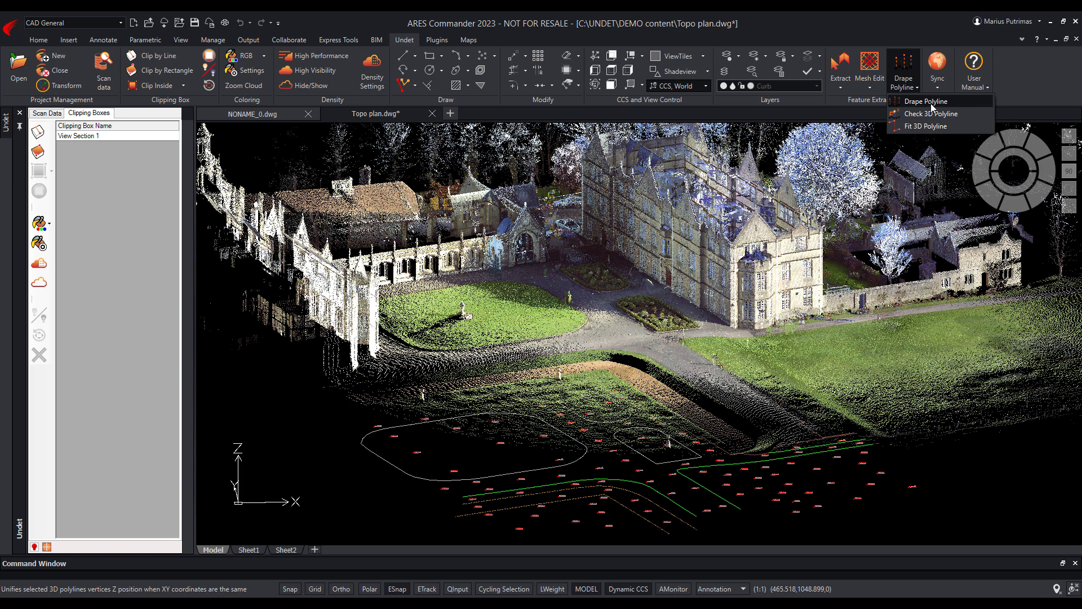
click(932, 102)
click(229, 535)
click(737, 286)
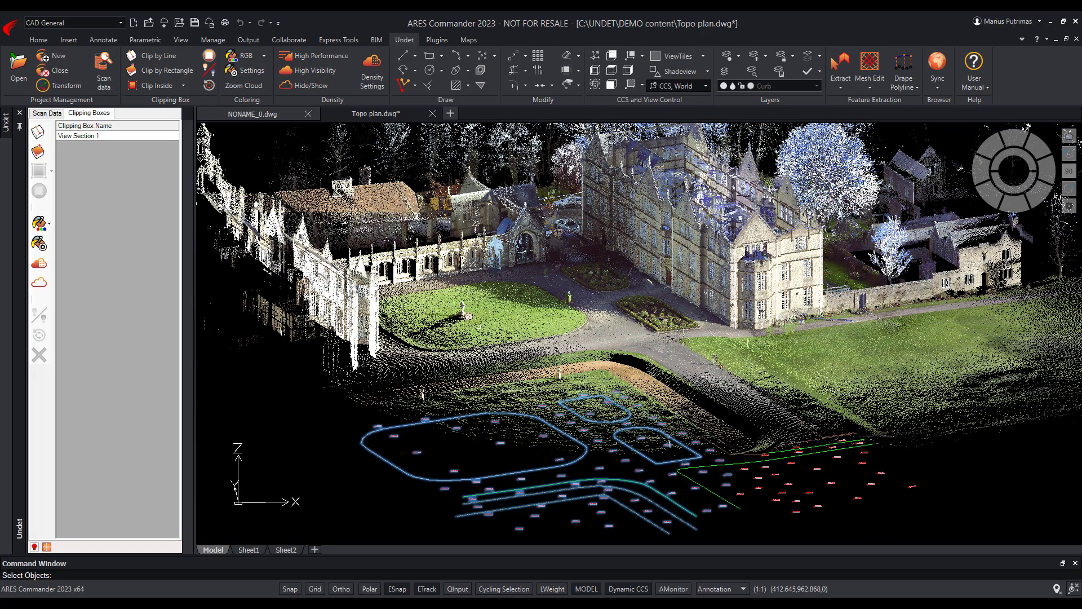
key(Return)
text(r)
click(505, 338)
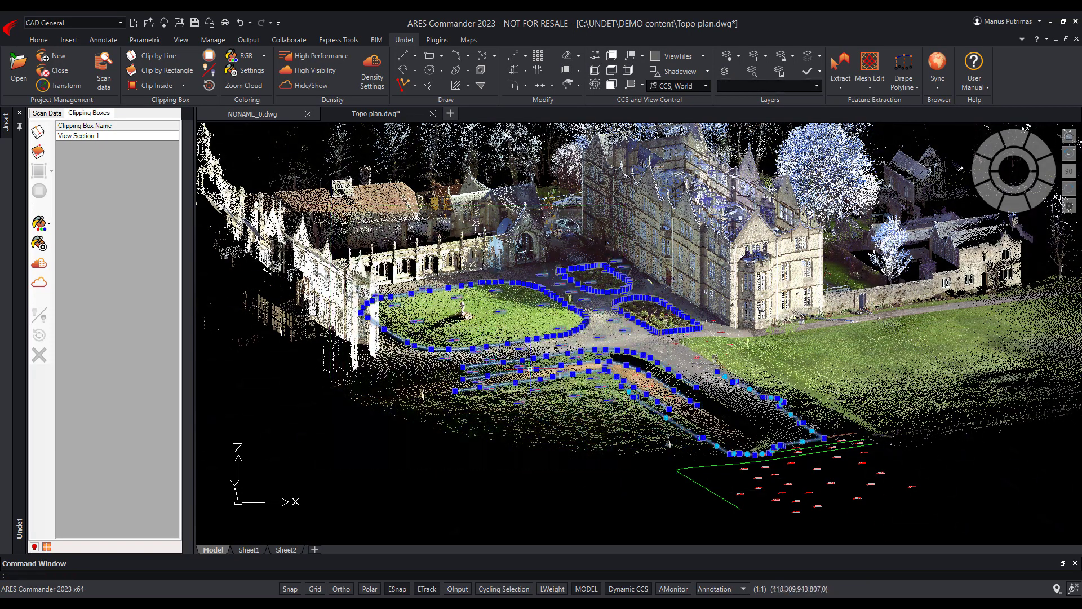
scroll(628, 338, down, 5)
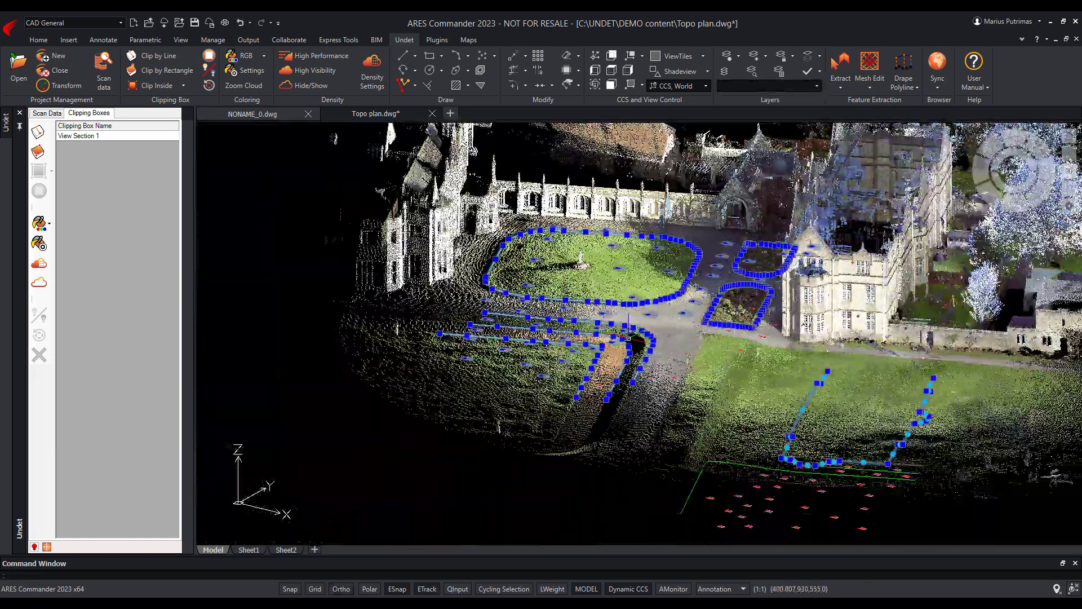
mouse_move(628, 337)
shift+middle_down()
mouse_move(648, 372)
mouse_move(733, 350)
shift+middle_up()
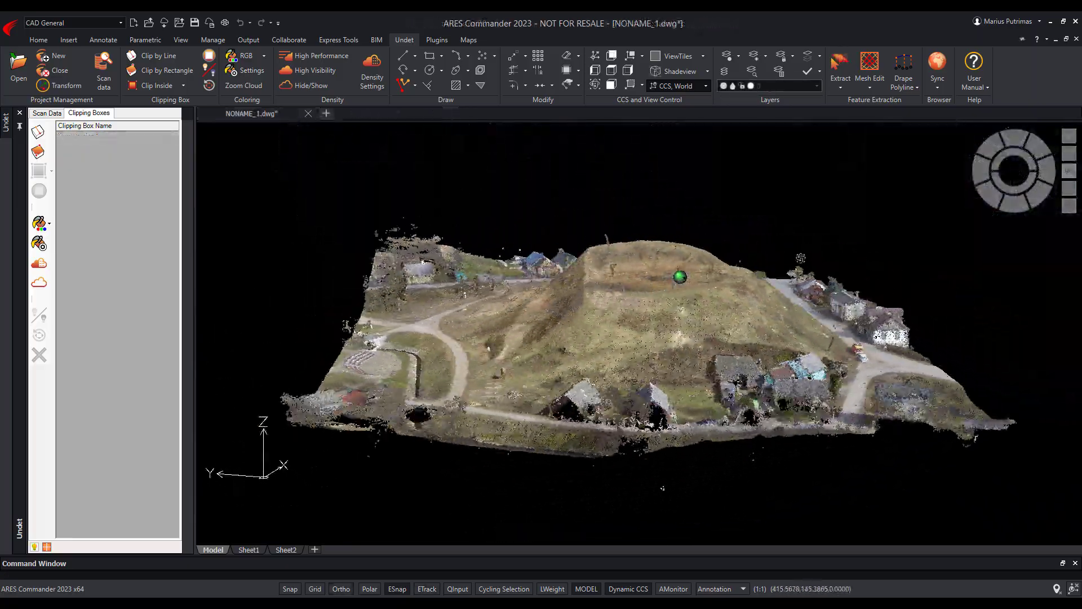
Extract a ground surface mesh from the hill's point cloud and accept the mesh simplification
shift+middle_drag(800, 257, 773, 366)
click(862, 112)
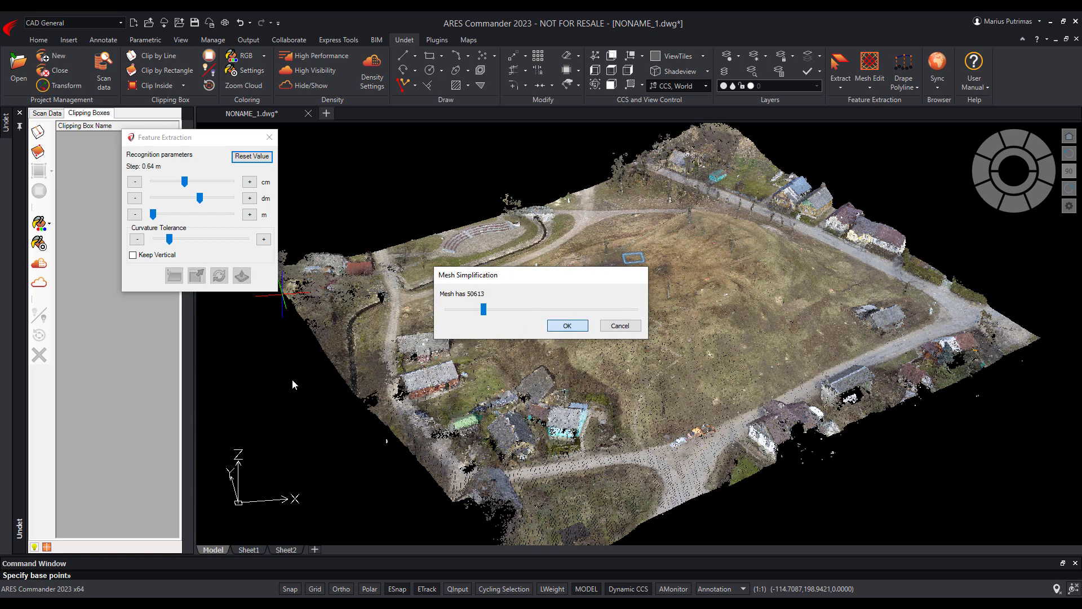
key(Return)
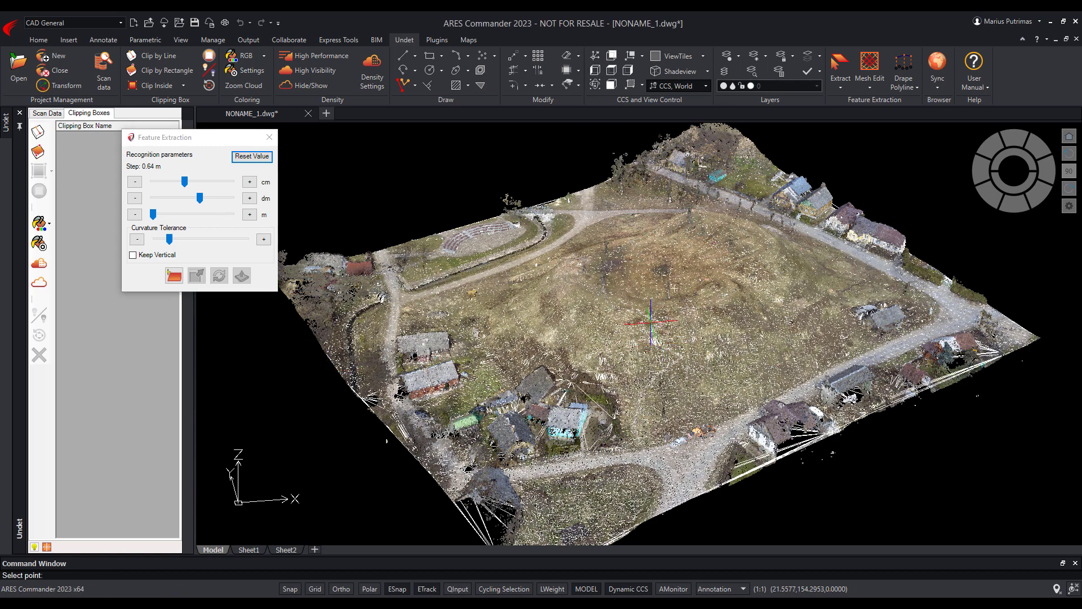
Display the extracted hill mesh with the Flat shaded view style
mouse_move(652, 320)
shift+middle_down()
mouse_move(643, 373)
mouse_move(625, 281)
mouse_move(629, 343)
shift+middle_up()
click(707, 71)
click(676, 133)
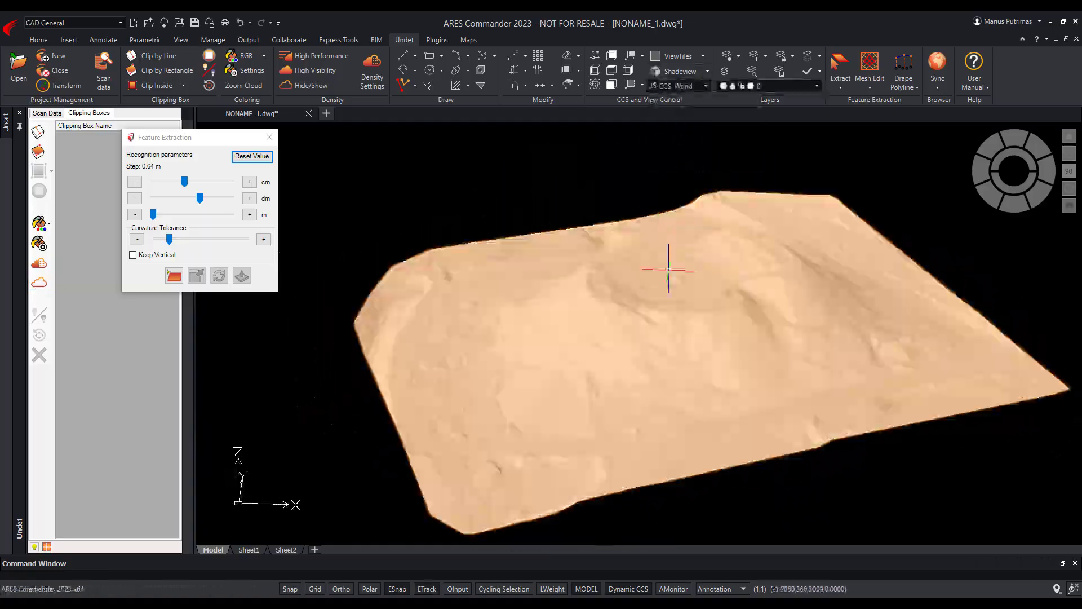
scroll(669, 269, up, 1)
scroll(664, 379, down, 2)
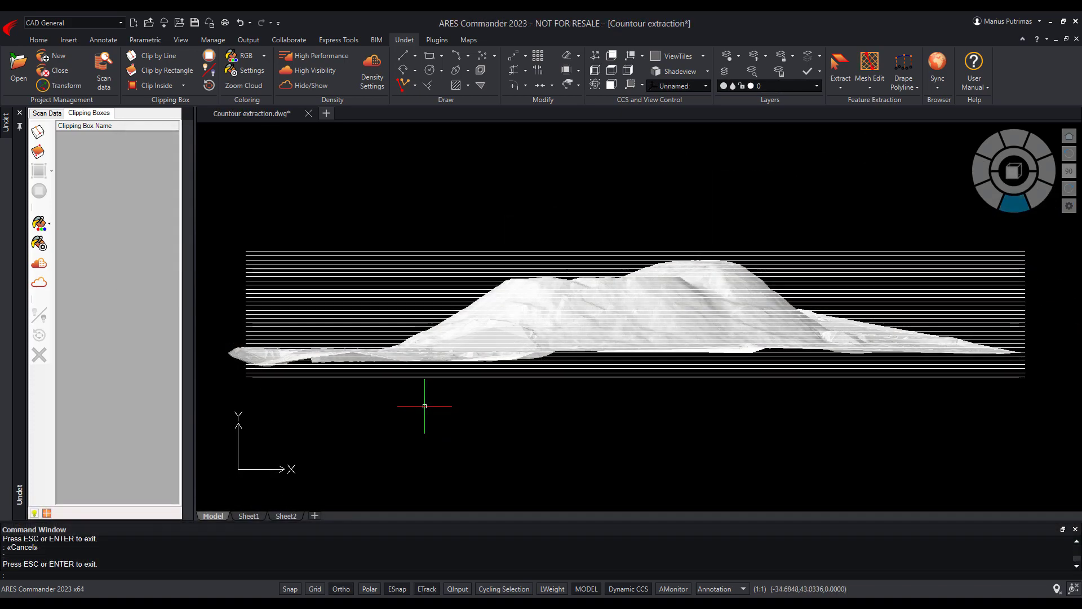
Cut the hill mesh with the horizontal slice lines using Mesh Slice Imprint, with Ucs projection plane and project And slice type
shift+middle_drag(425, 406, 510, 430)
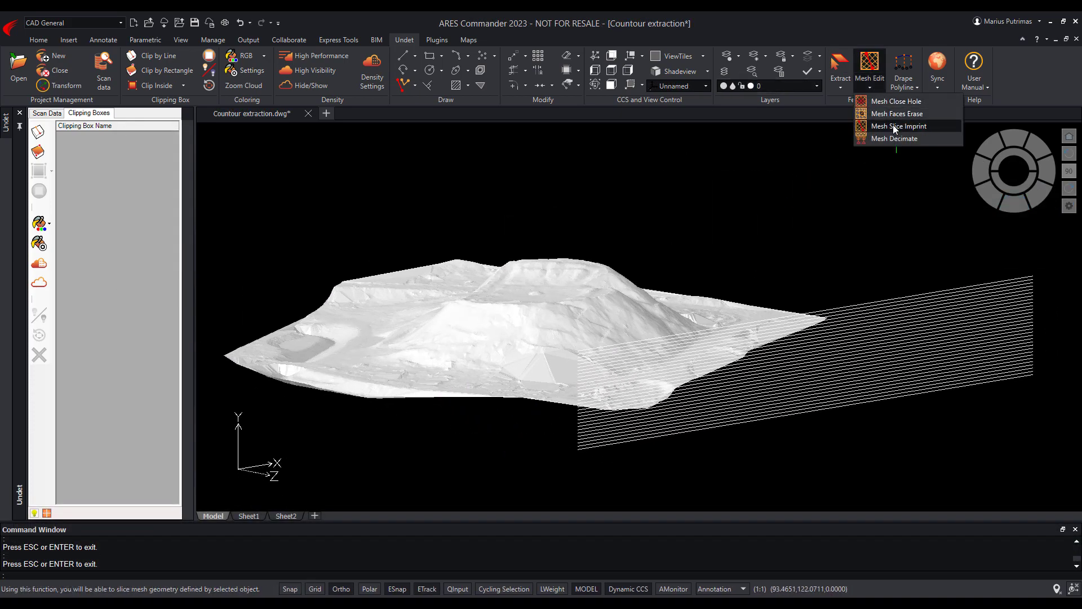
click(899, 126)
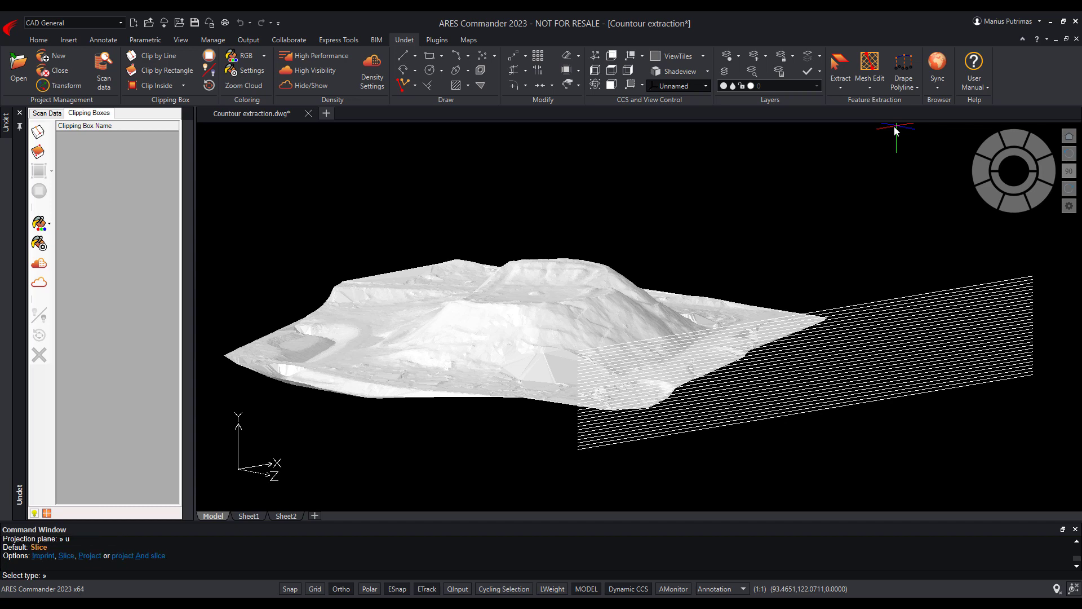
text(a)
key(Return)
click(676, 333)
click(1011, 402)
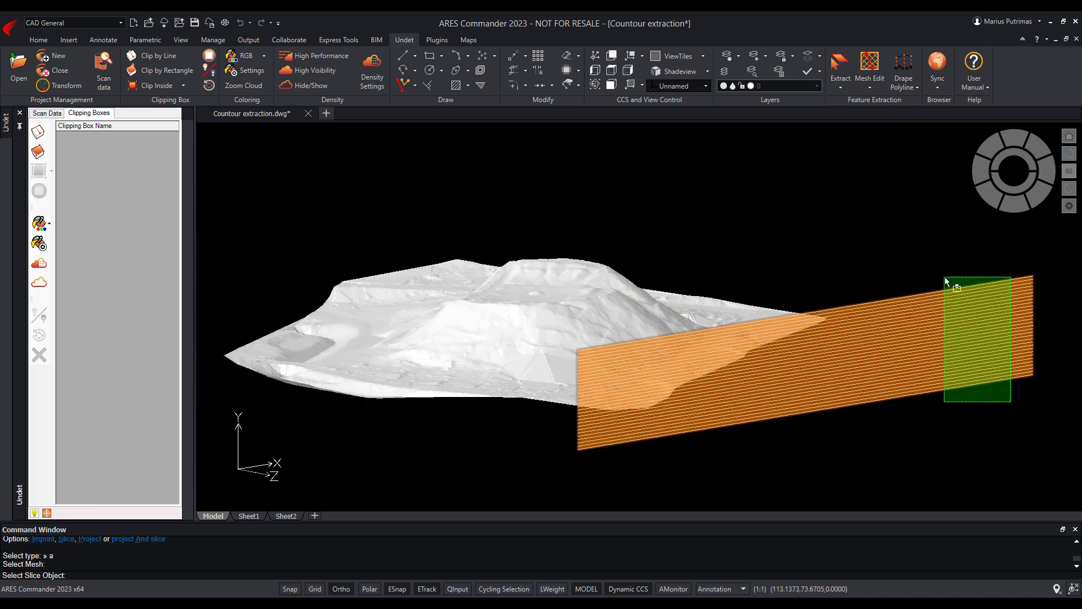
click(944, 277)
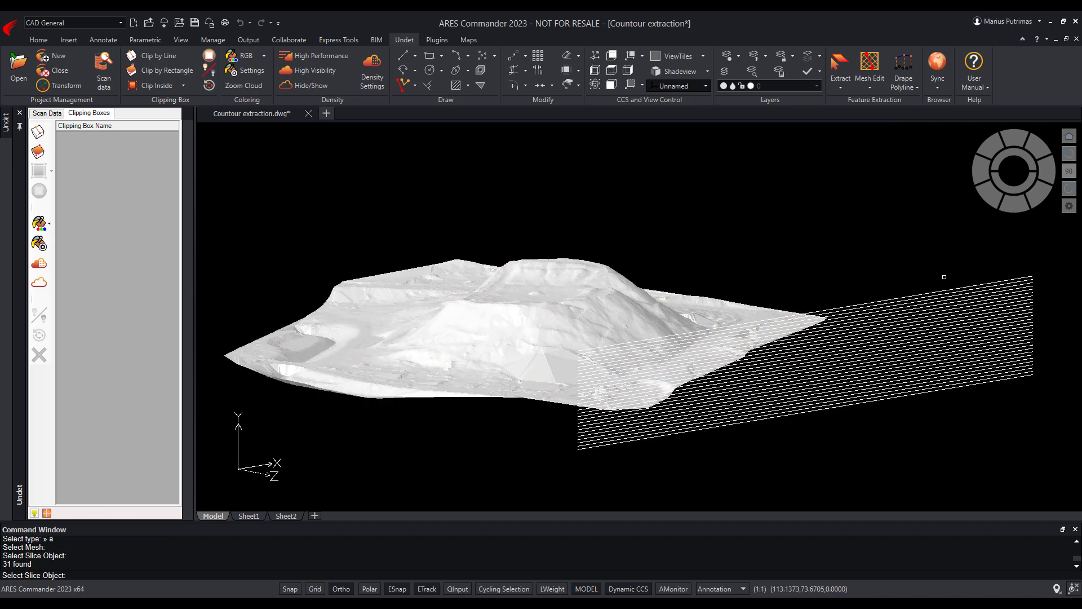
key(Return)
Delete three neighbouring sliced mesh bands from the lower slope of the hill
scroll(503, 332, up, 6)
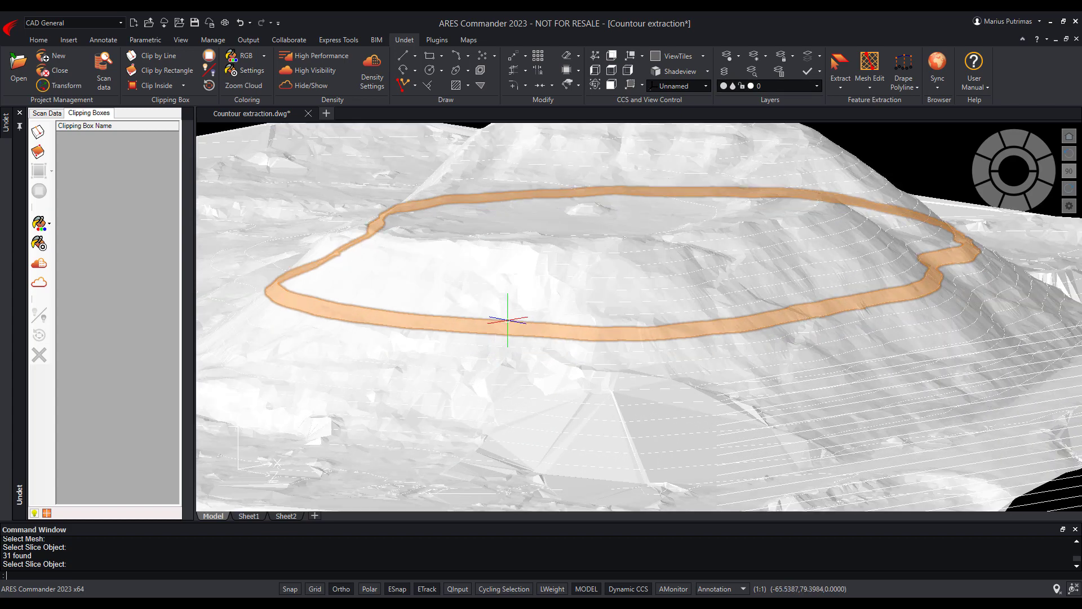
click(524, 344)
click(524, 358)
click(525, 370)
key(Delete)
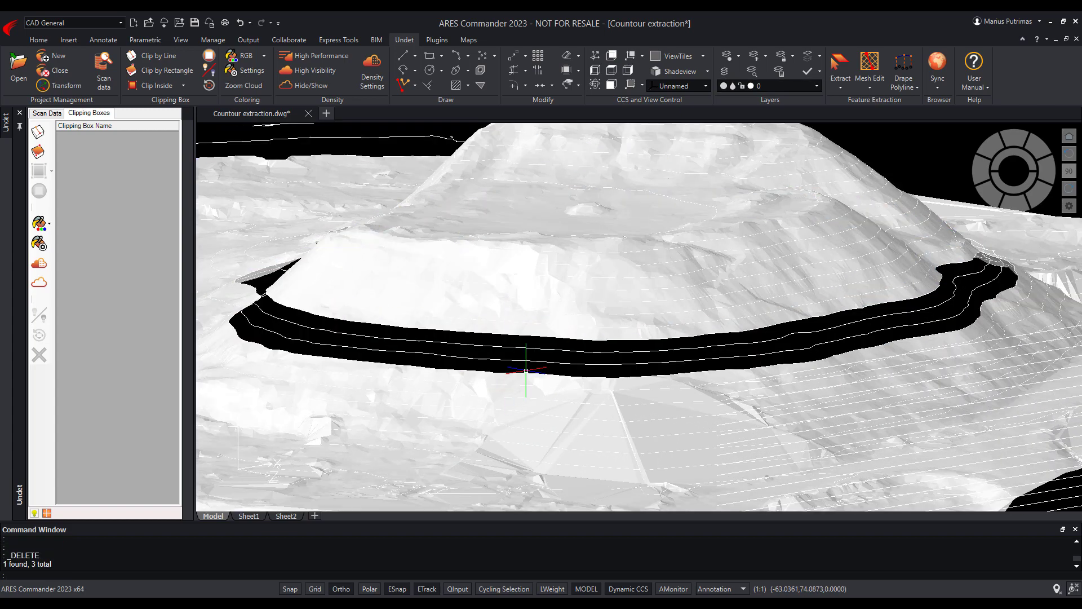
Select all remaining mesh slices matching a picked band and delete them, keeping the contour lines
click(537, 329)
right_click(536, 329)
click(585, 222)
key(Delete)
scroll(585, 223, down, 5)
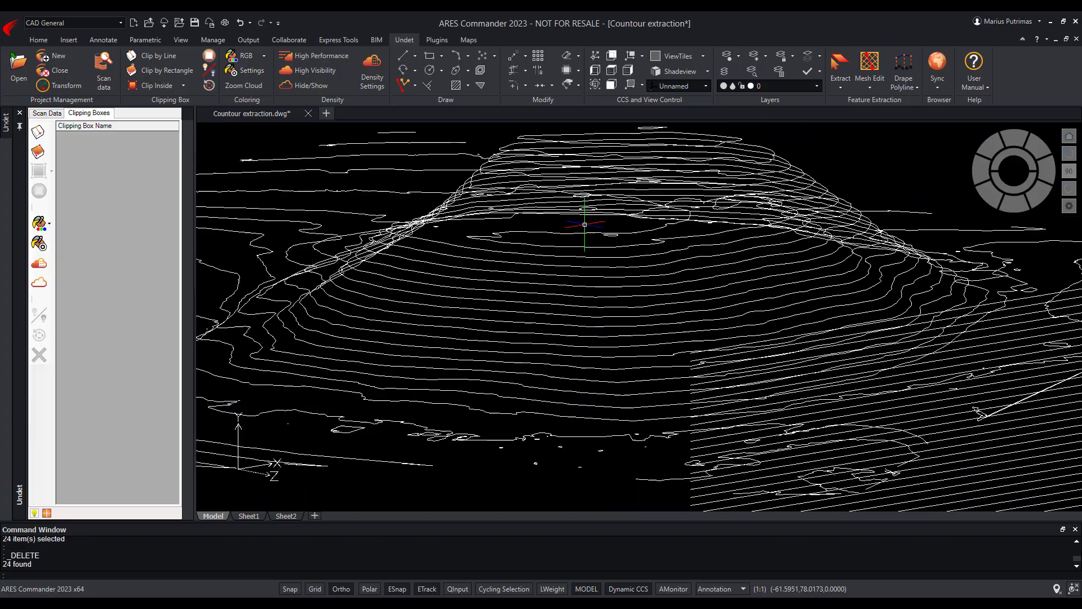
shift+middle_drag(585, 223, 626, 223)
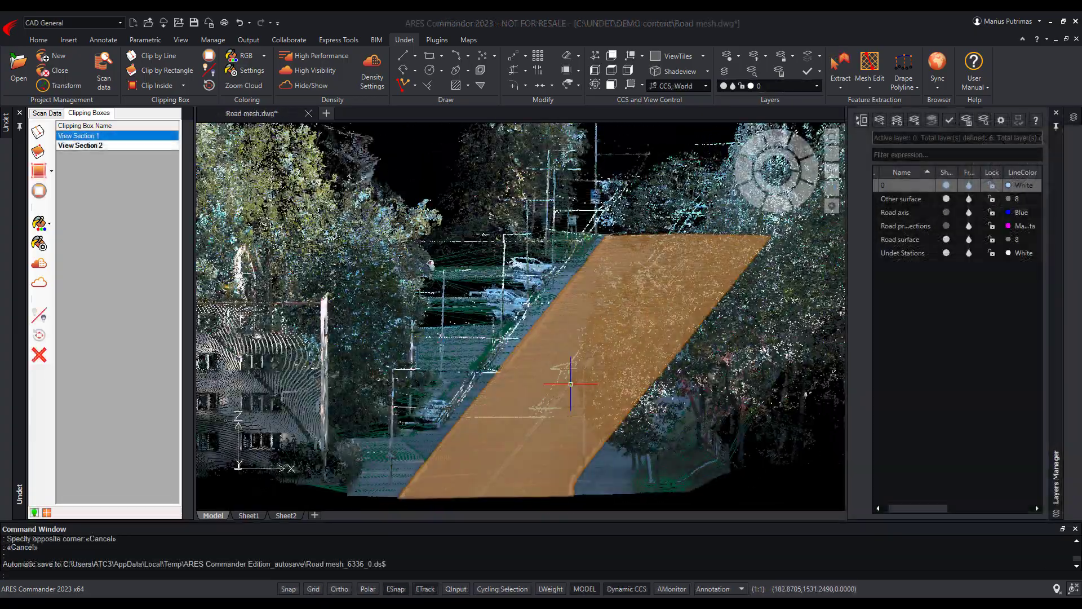
Display the road and surrounding surface meshes in the Road mesh drawing with Flat shading
mouse_move(570, 384)
shift+middle_down()
mouse_move(581, 383)
mouse_move(559, 391)
shift+middle_up()
key(Escape)
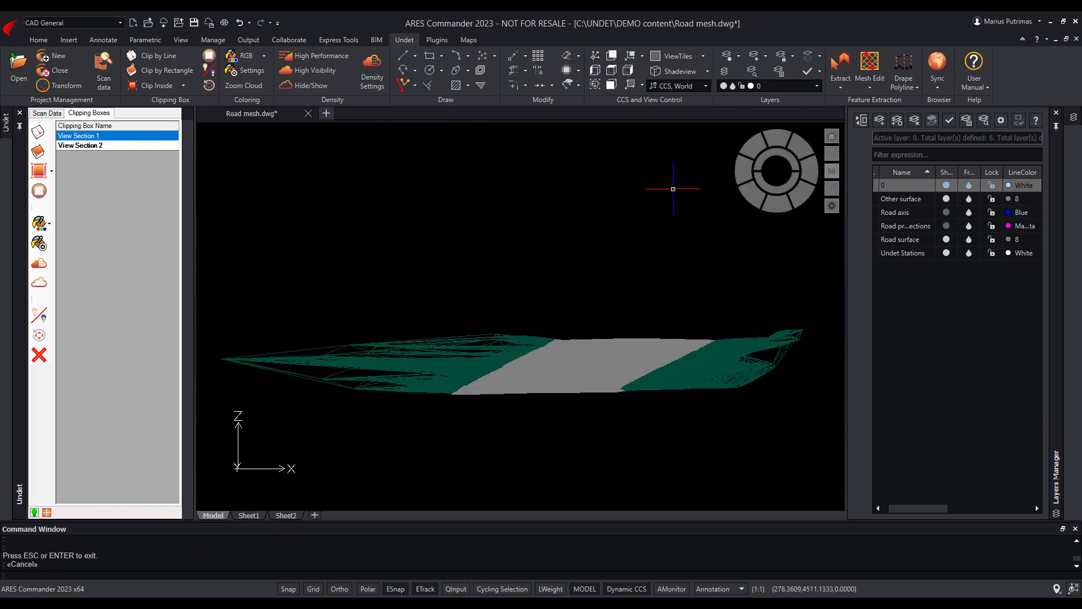
click(708, 71)
click(659, 133)
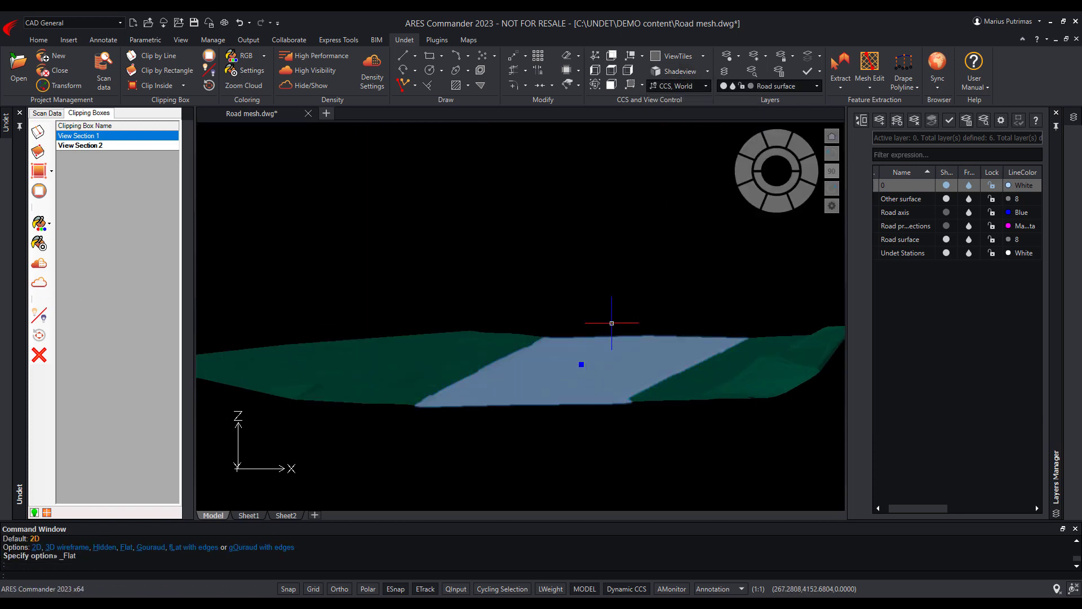
shift+middle_drag(612, 323, 612, 330)
key(Escape)
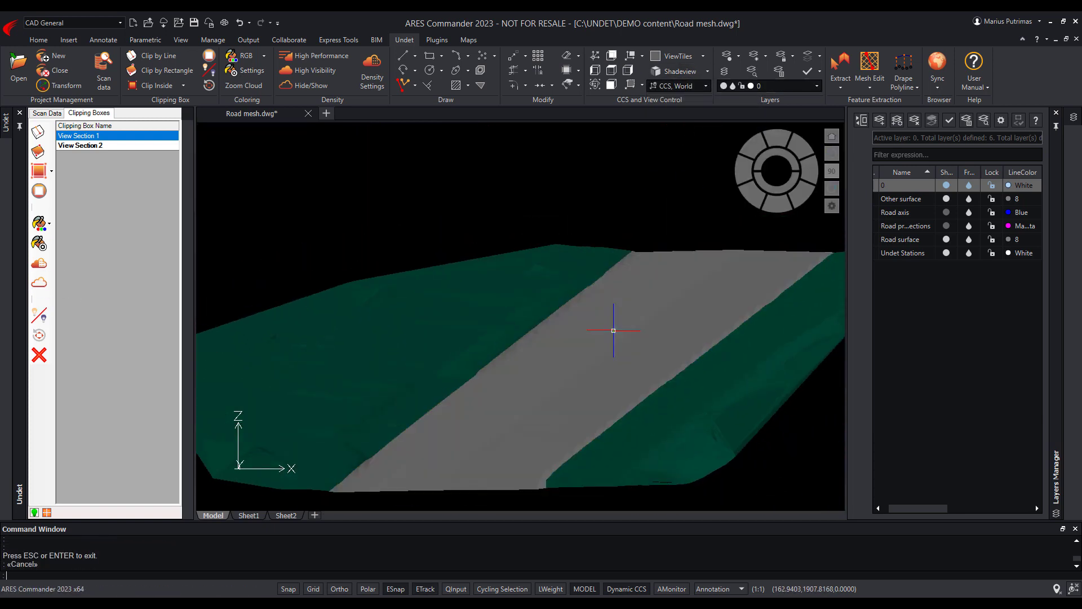
Show the Road axis and Road projections layers and hide the Other surface layer
click(946, 212)
click(946, 225)
click(946, 198)
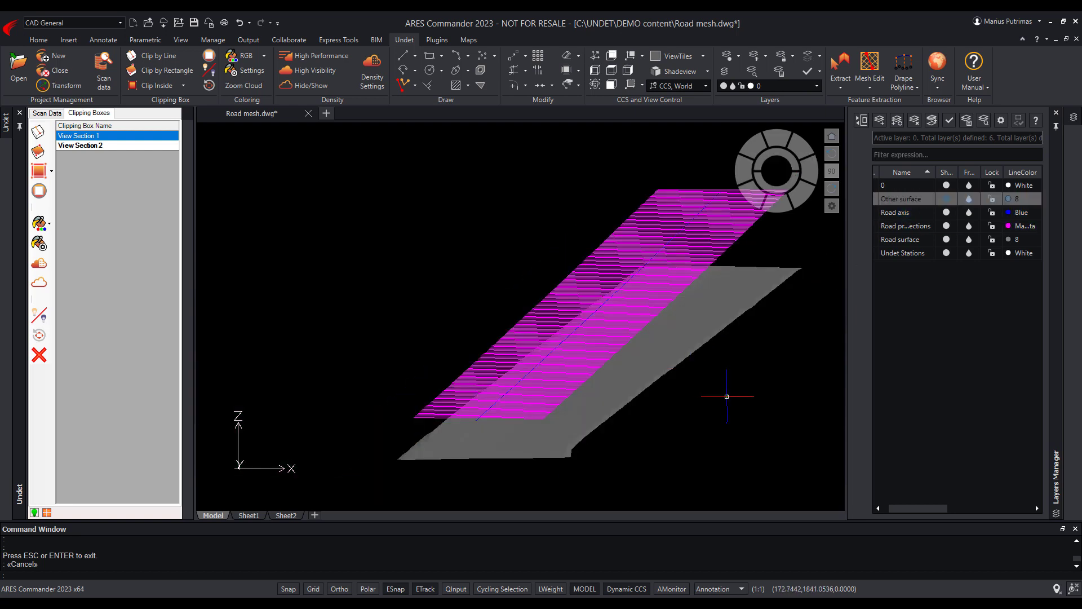
Project all the magenta cross lines onto the road surface mesh using Mesh Slice Imprint, with Wcs projection plane and Project type
middle_drag(726, 396, 684, 399)
click(870, 79)
click(902, 127)
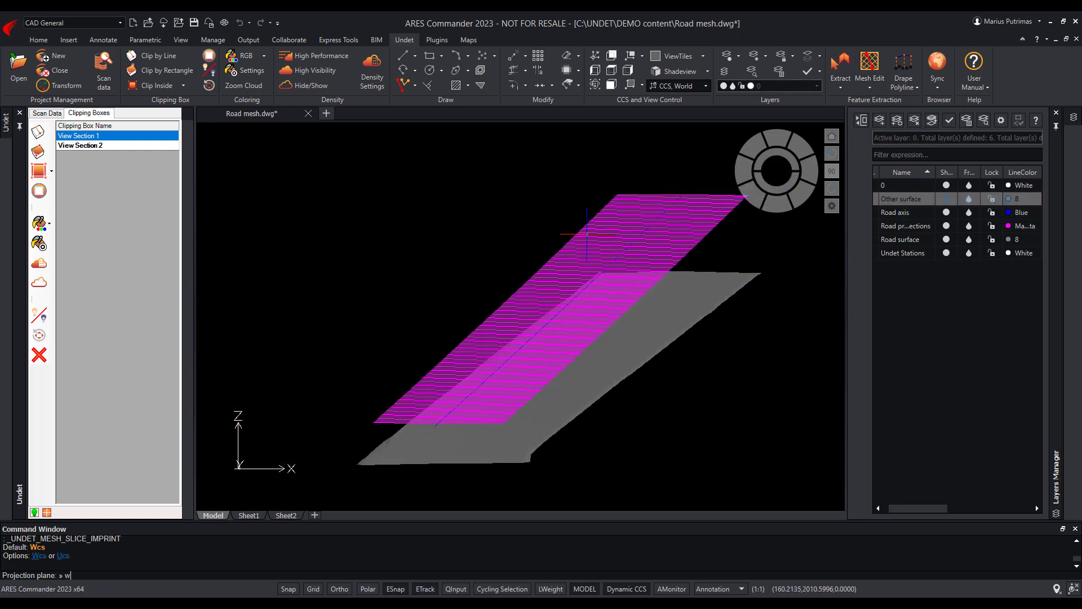
click(596, 380)
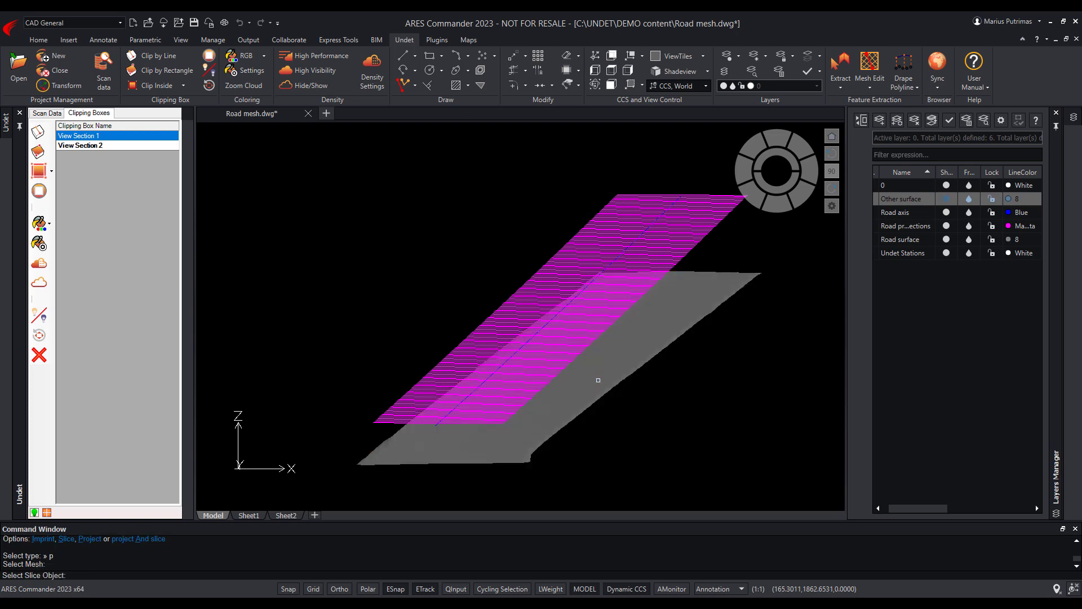
scroll(596, 380, down, 2)
click(374, 204)
click(726, 449)
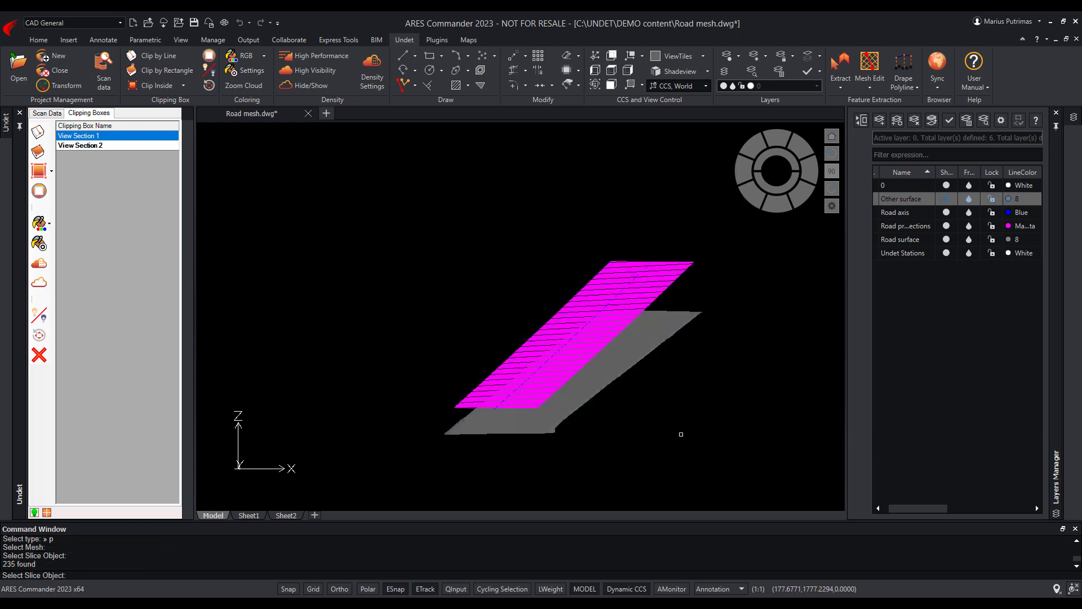
key(Return)
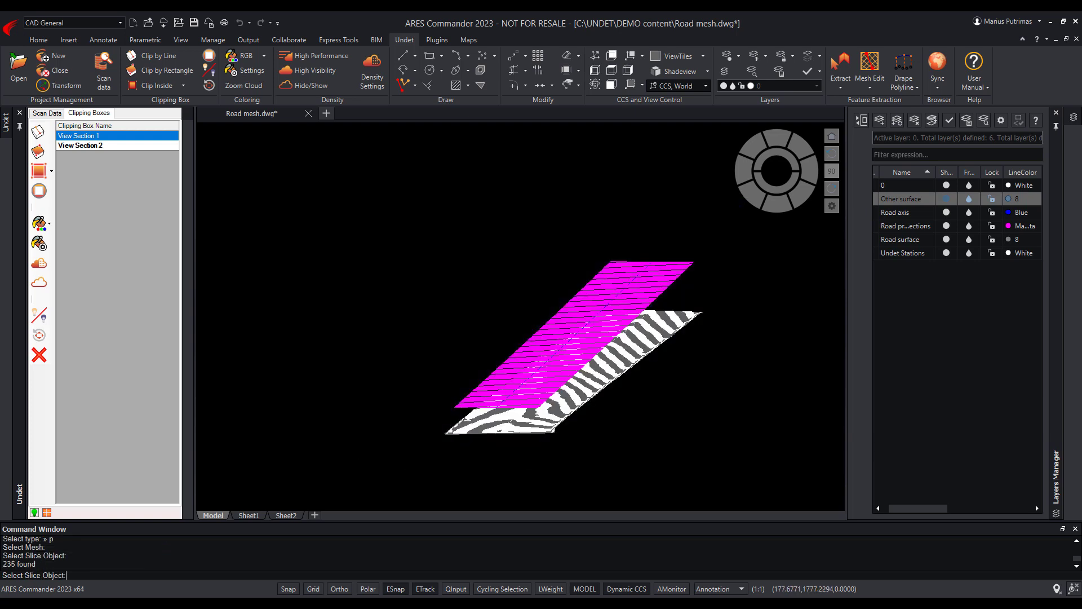
Hide the Road surface layer and inspect the projected cross lines together with the road's point cloud
scroll(643, 392, up, 3)
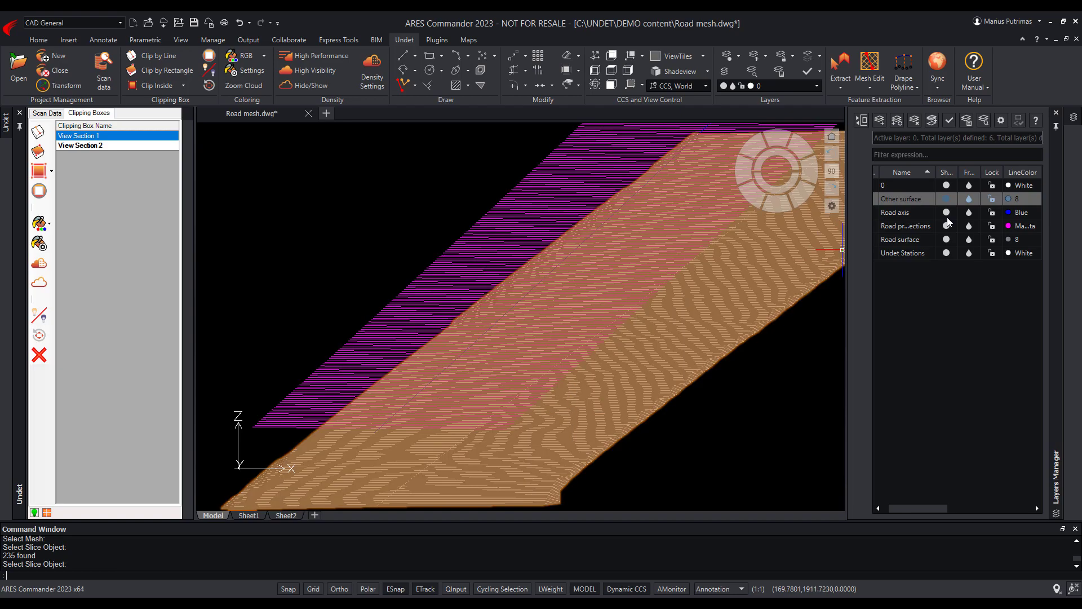
click(946, 240)
click(568, 403)
click(624, 449)
click(572, 408)
scroll(576, 433, up, 3)
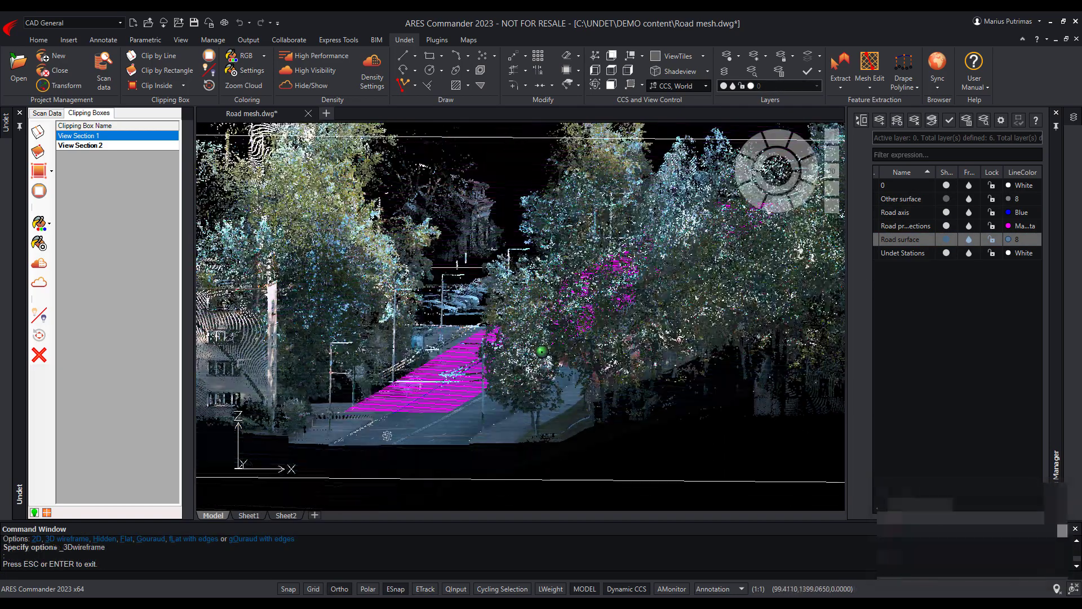
key(Escape)
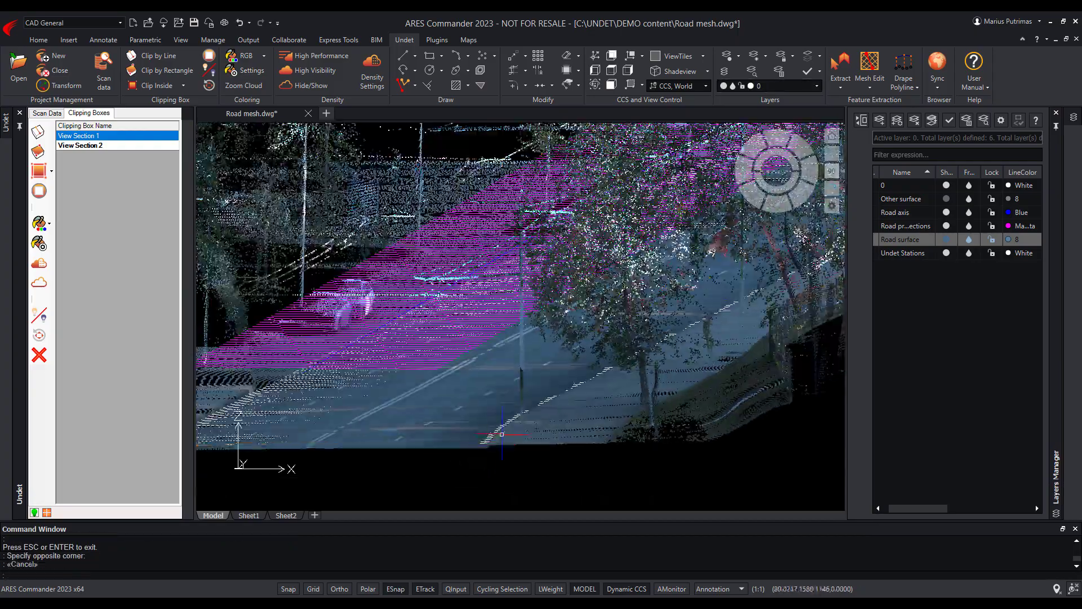